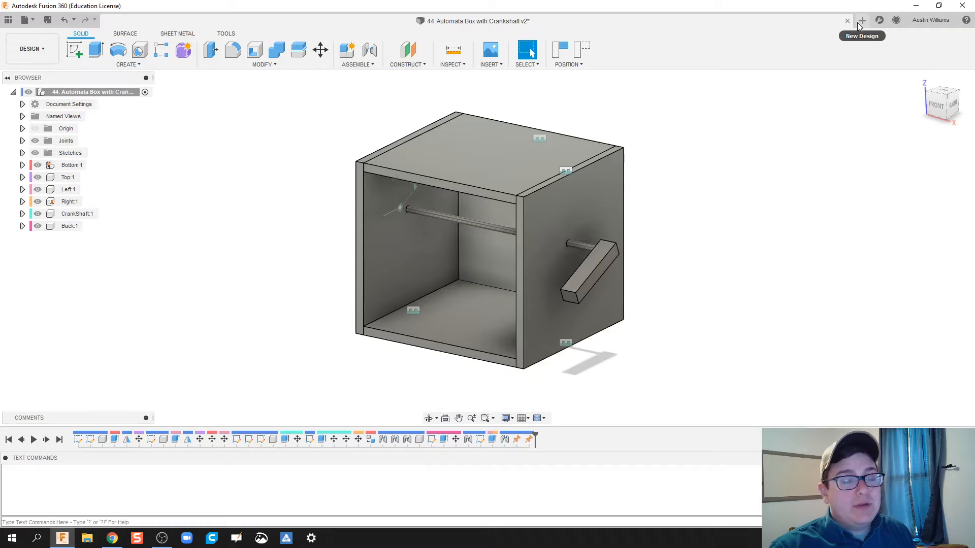
# Create a new design and sketch a 100 × 100 mm square centred on the origin on the horizontal plane
pyautogui.click(861, 21)
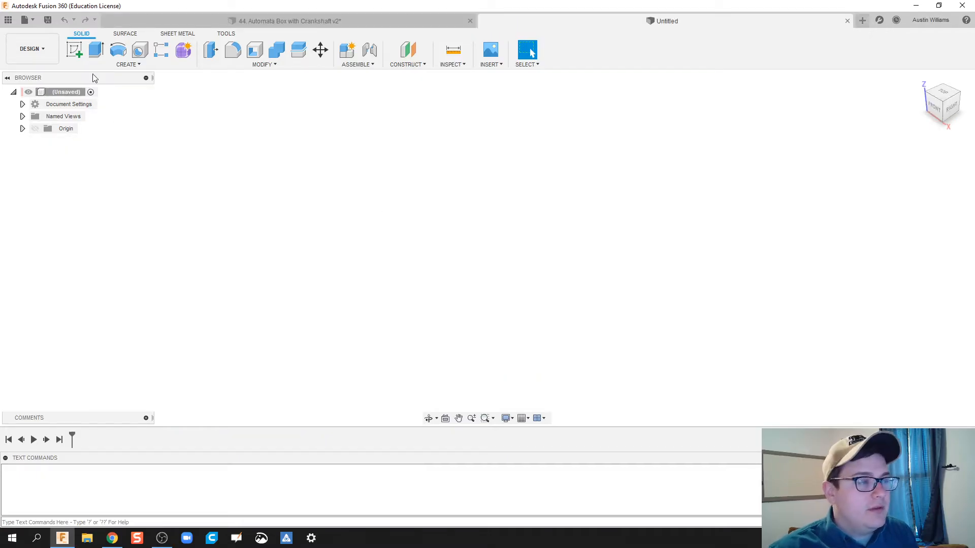
pyautogui.click(76, 54)
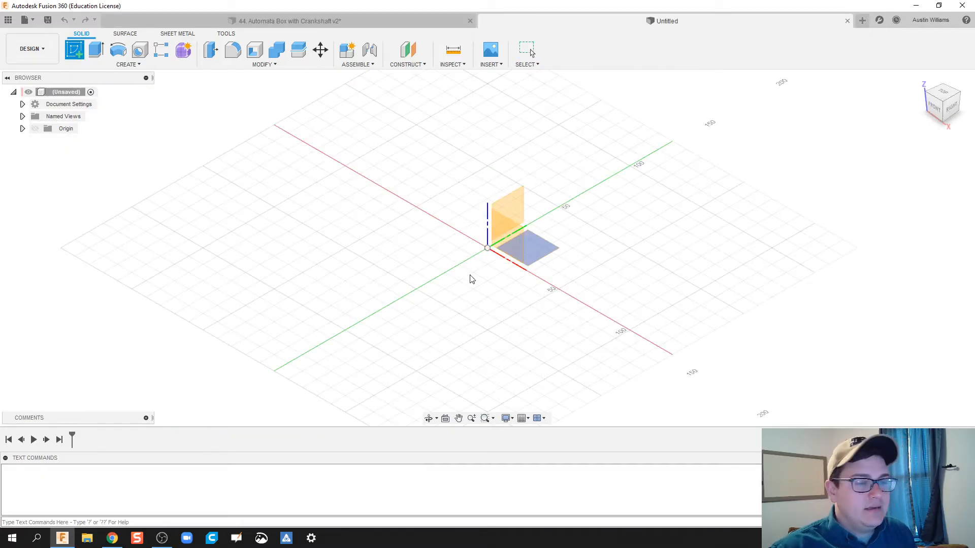
pyautogui.click(533, 248)
pyautogui.press('r')
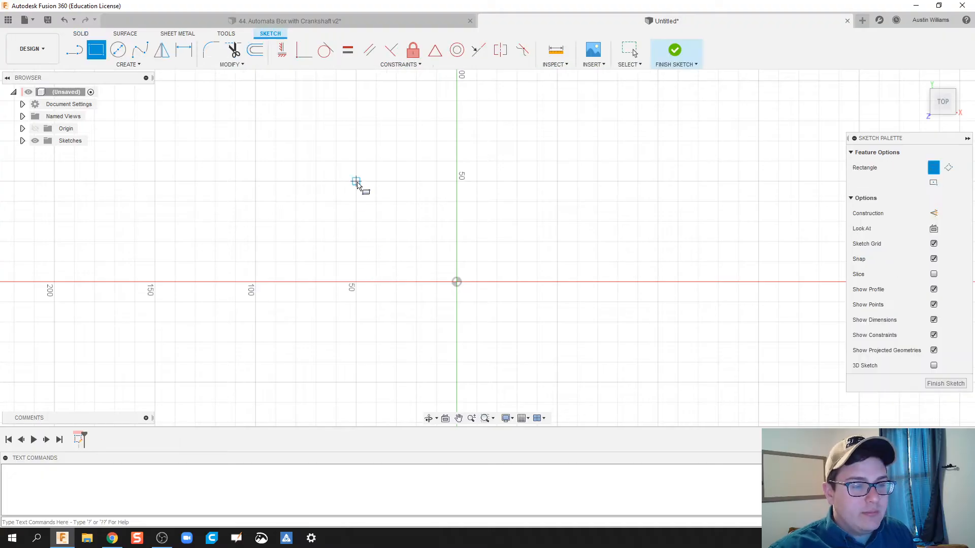
pyautogui.click(356, 181)
pyautogui.click(557, 382)
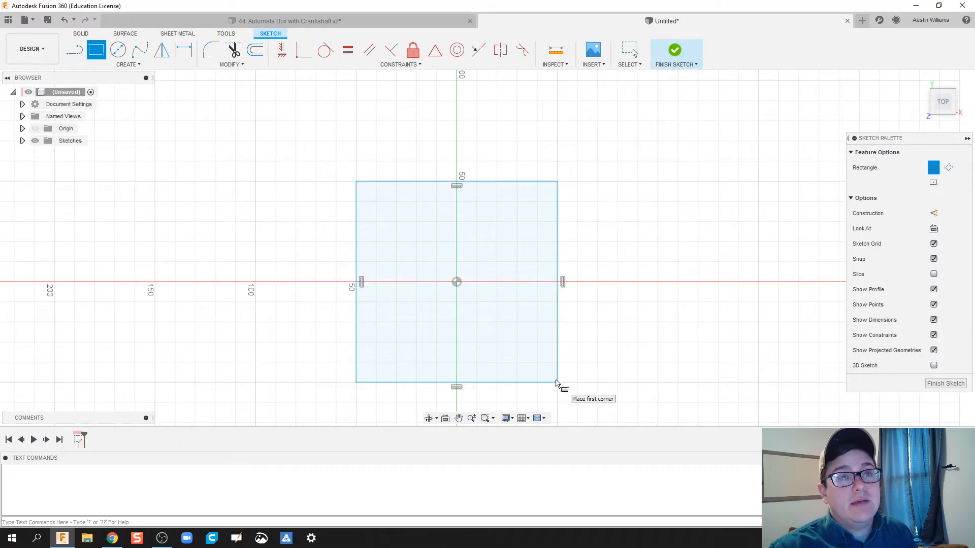
pyautogui.click(670, 51)
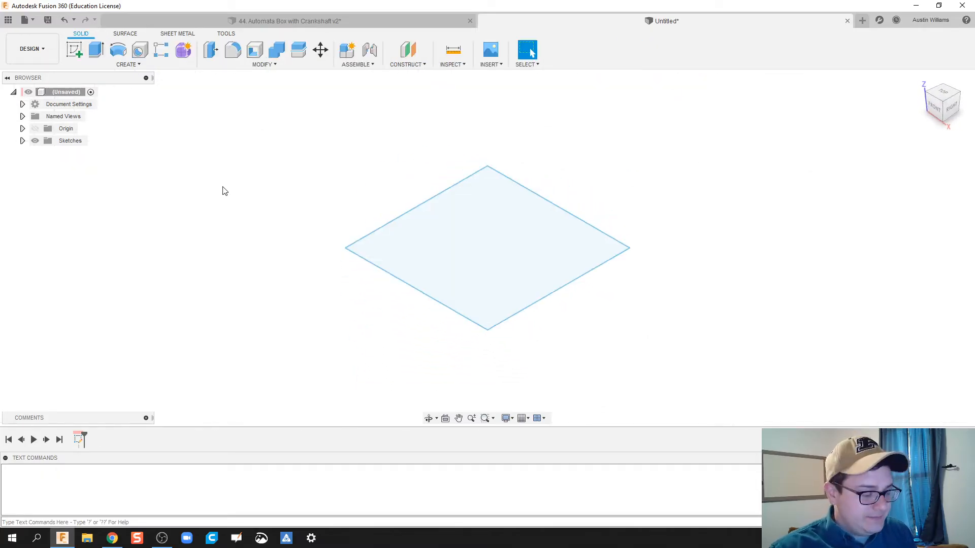
# Extrude the square profile 10 mm upward as a new component
pyautogui.write('e')
pyautogui.write('10')
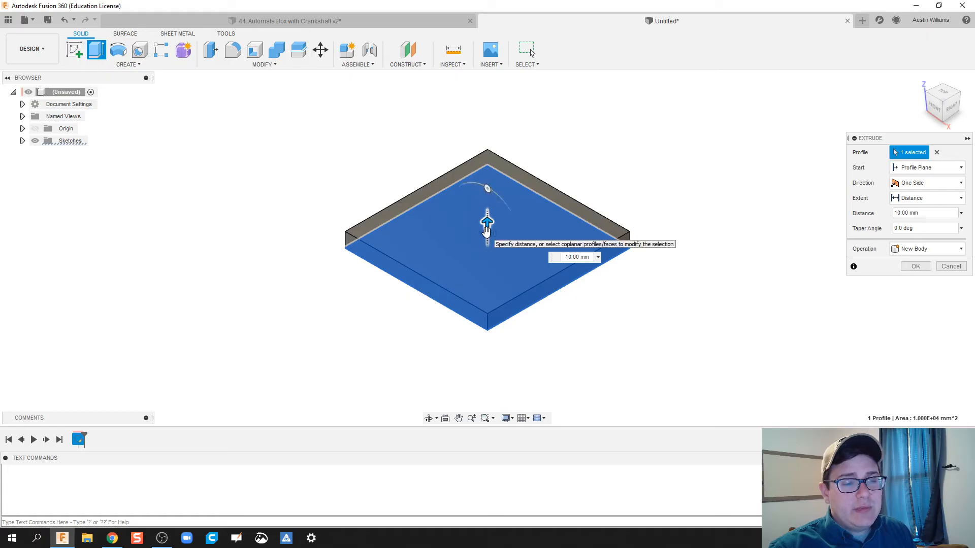
pyautogui.click(929, 248)
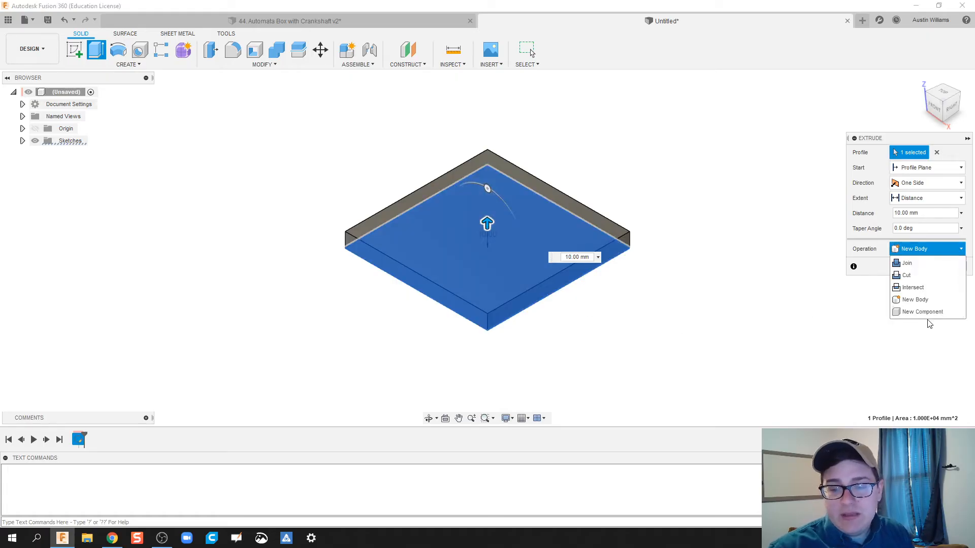
pyautogui.click(928, 320)
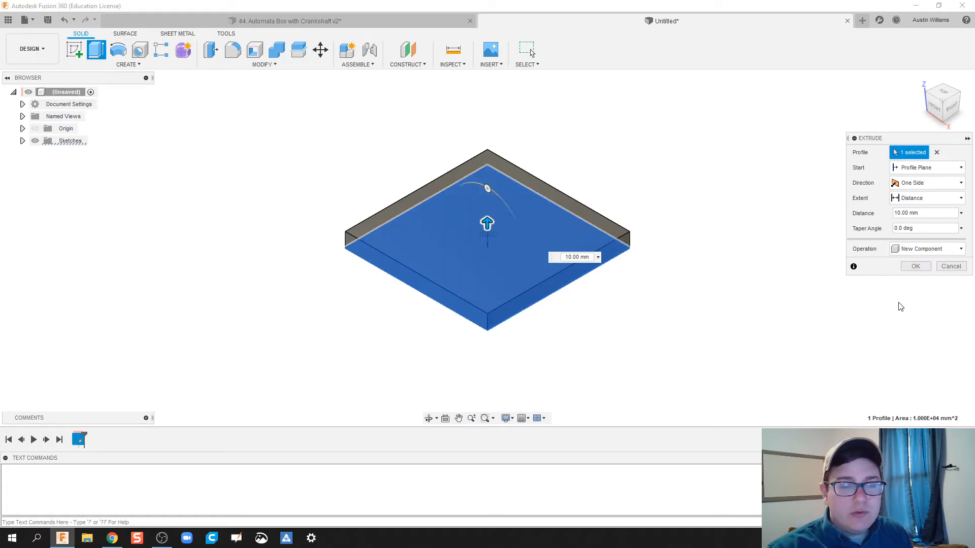
pyautogui.click(916, 266)
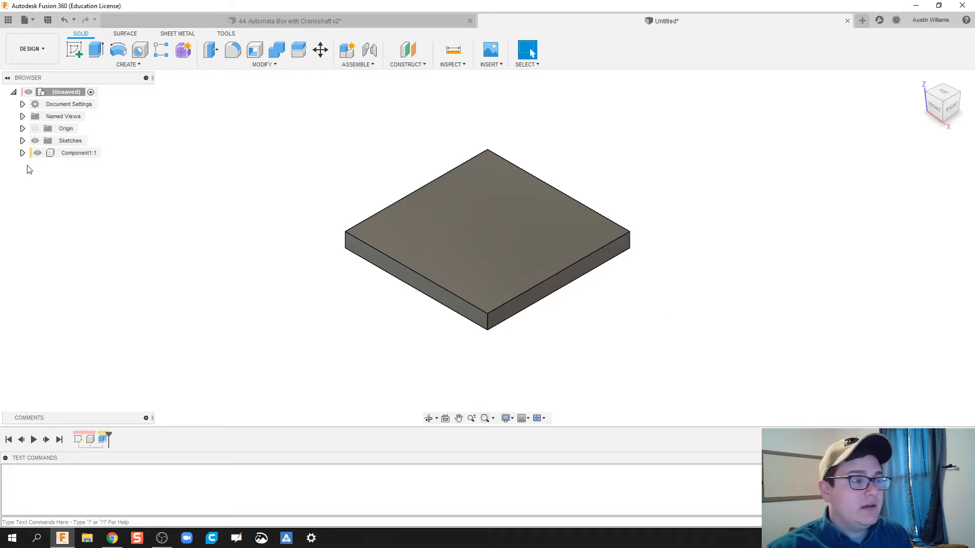
# Rename the plate component as Bottom and ground it
pyautogui.click(77, 155)
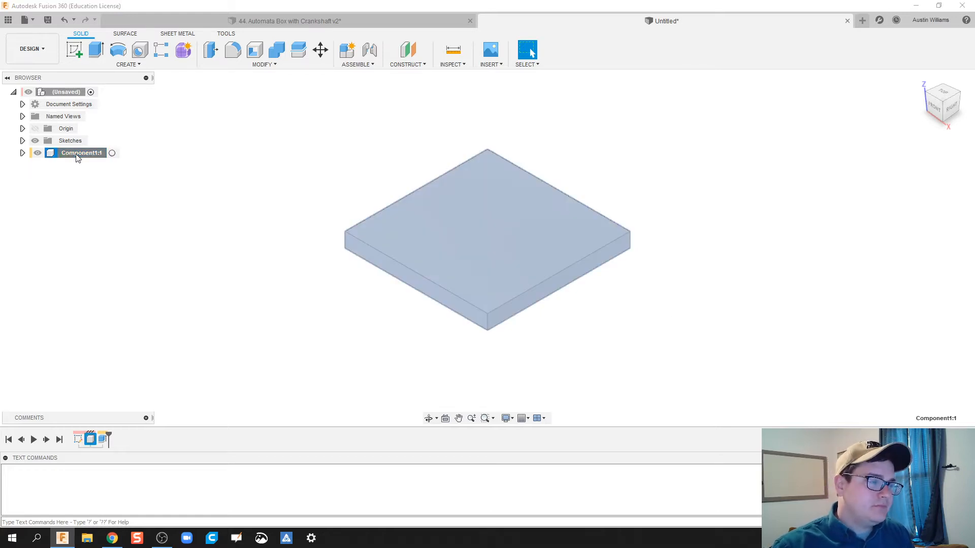
pyautogui.doubleClick(77, 154)
pyautogui.write('Bottom')
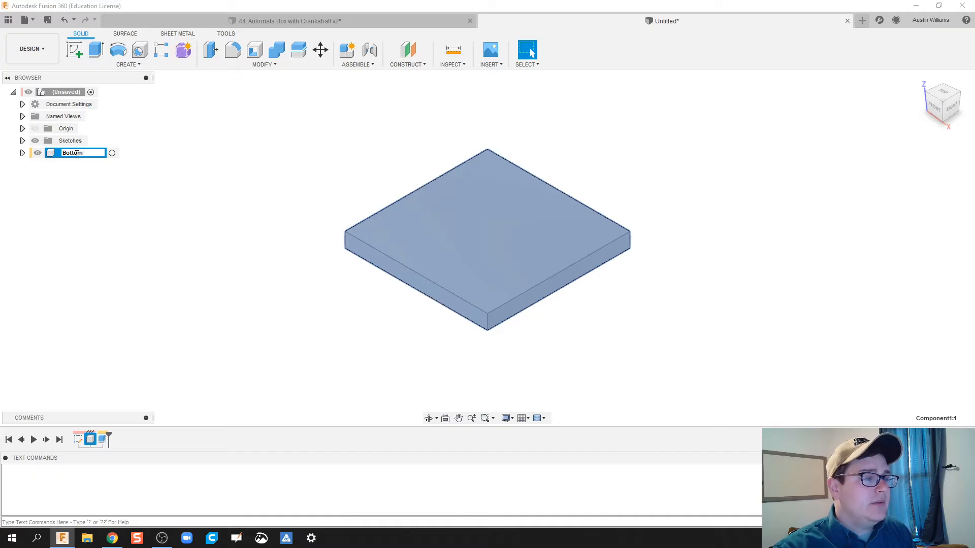
pyautogui.press('Return')
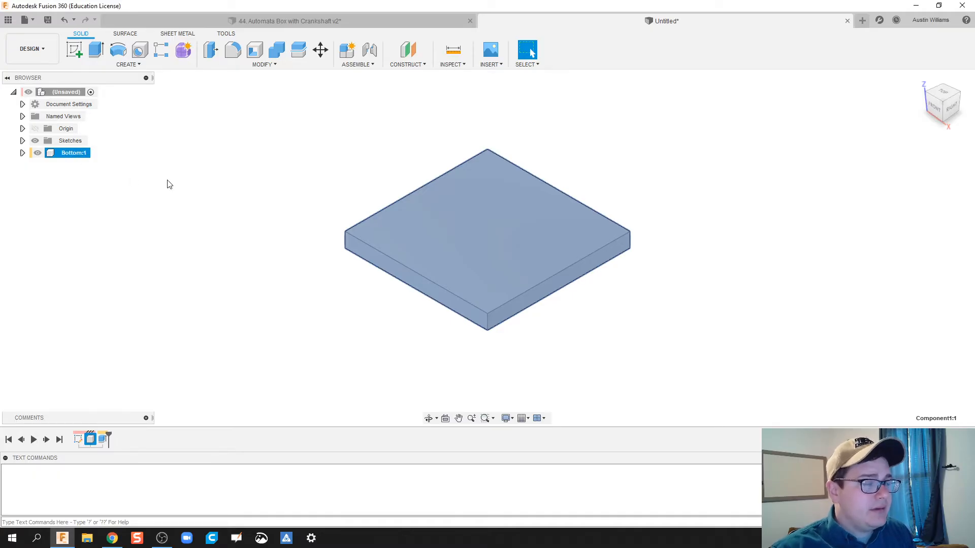
pyautogui.click(167, 181)
pyautogui.rightClick(63, 154)
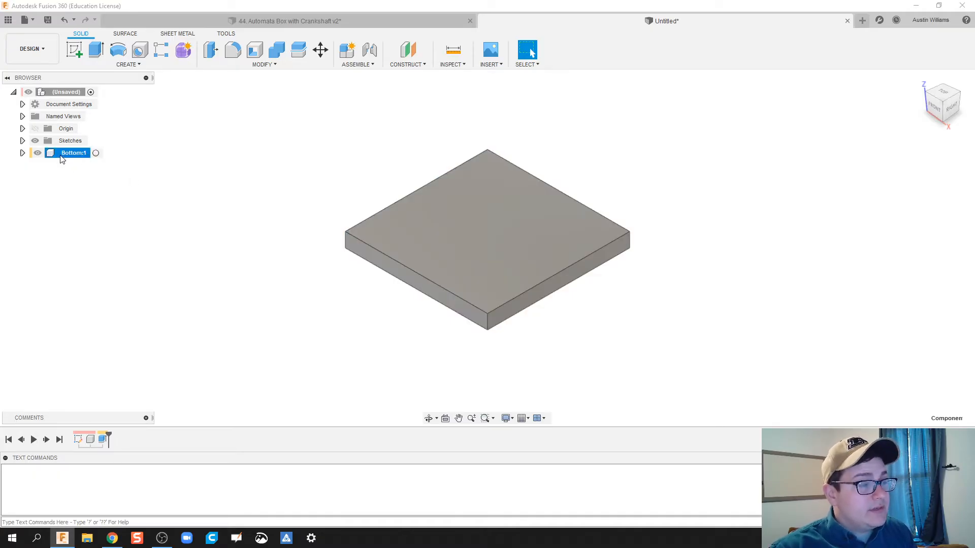
pyautogui.click(83, 175)
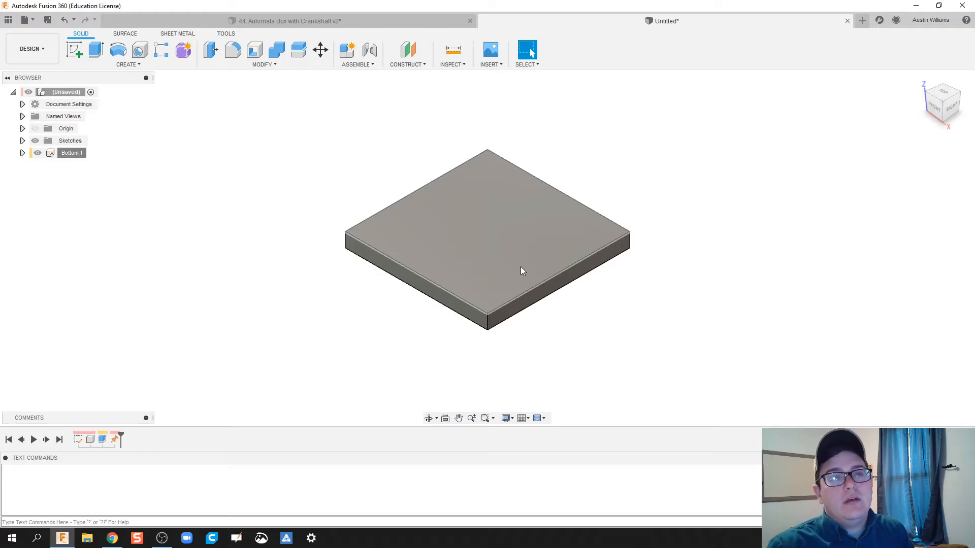
# Sketch a 10 × 100 mm rectangle along the left edge of the bottom plate's upper face
pyautogui.click(74, 49)
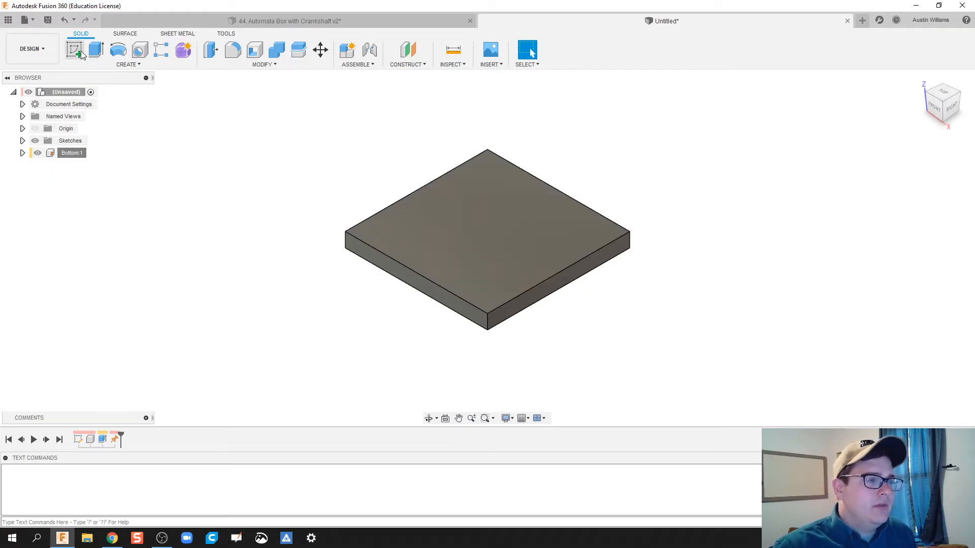
pyautogui.click(453, 237)
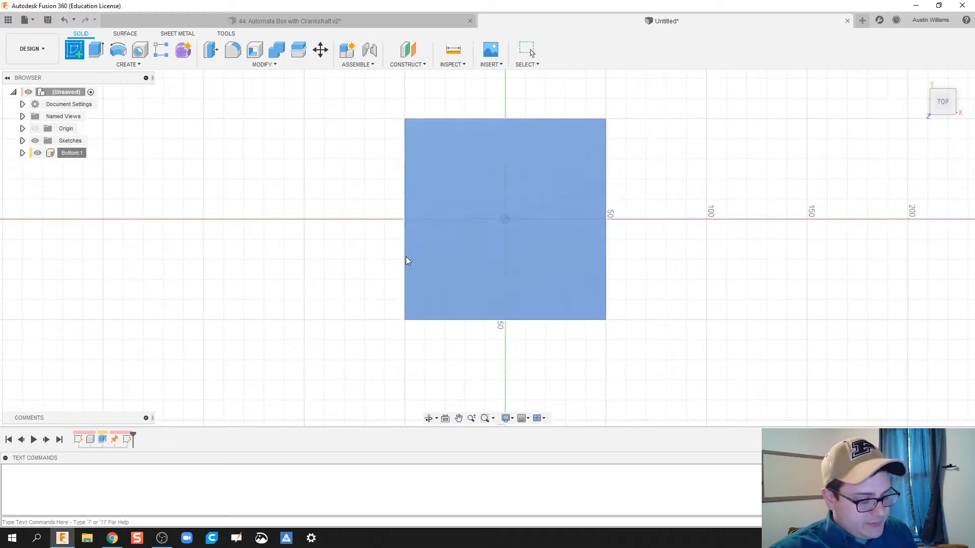
pyautogui.press('r')
pyautogui.click(405, 119)
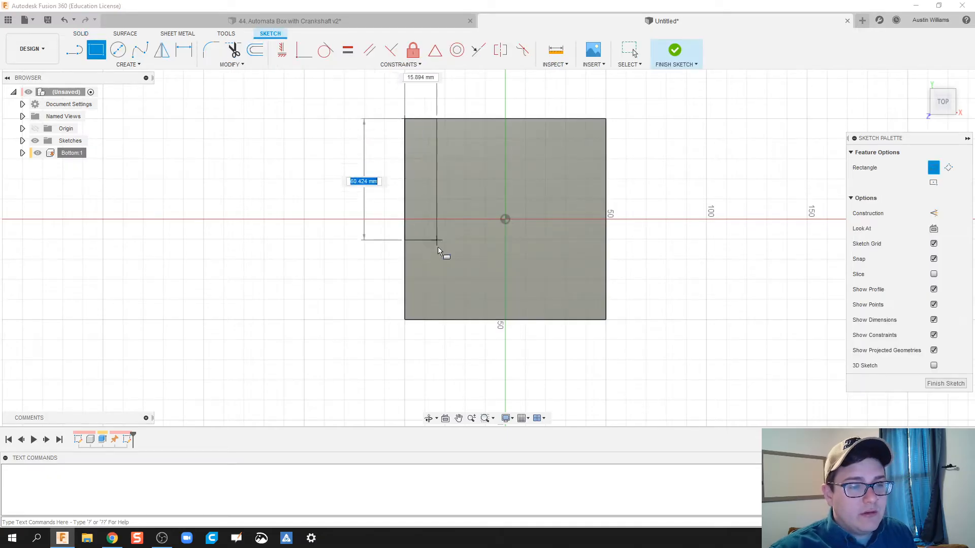
pyautogui.click(425, 320)
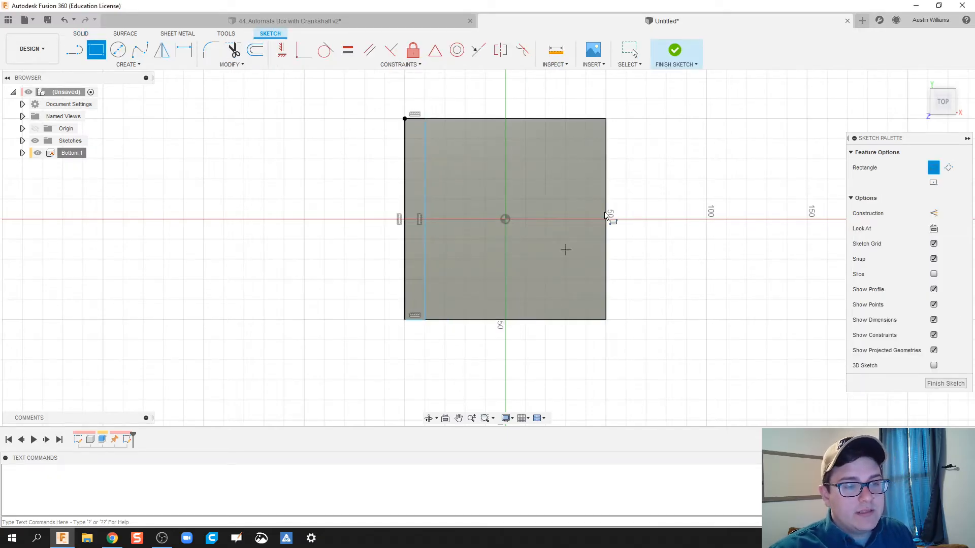
pyautogui.click(676, 52)
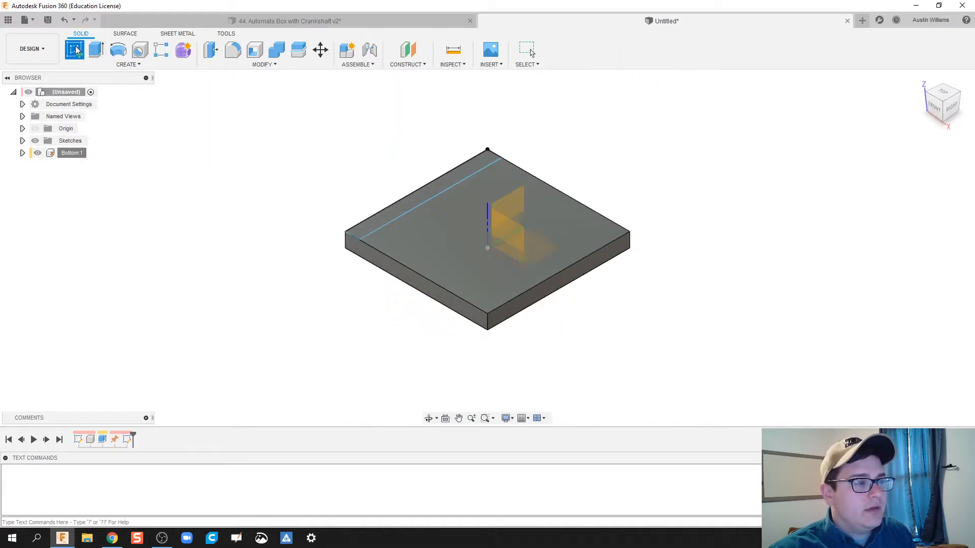
# Extrude the strip along the plate's left edge 80 mm upward as a new component
pyautogui.click(96, 49)
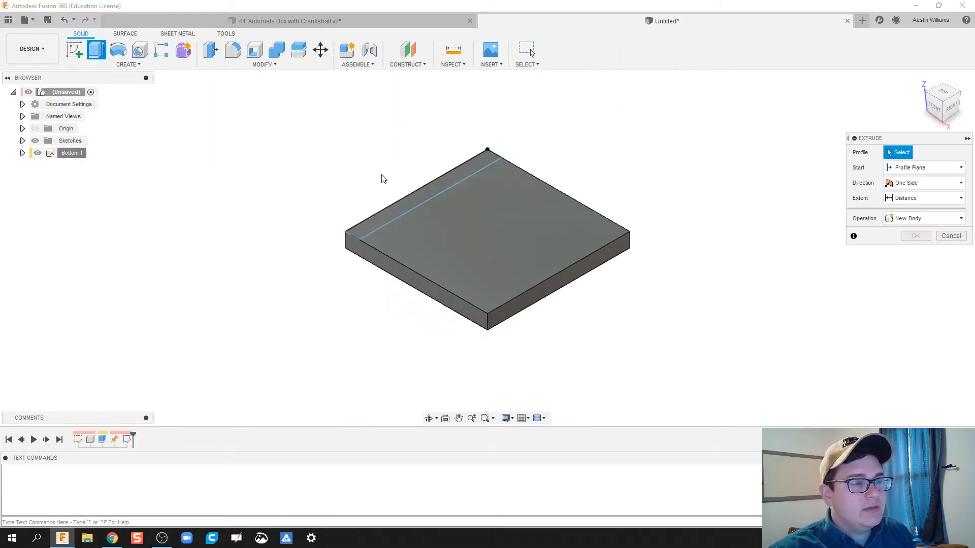
pyautogui.click(412, 199)
pyautogui.moveTo(424, 185); pyautogui.dragTo(426, 126)
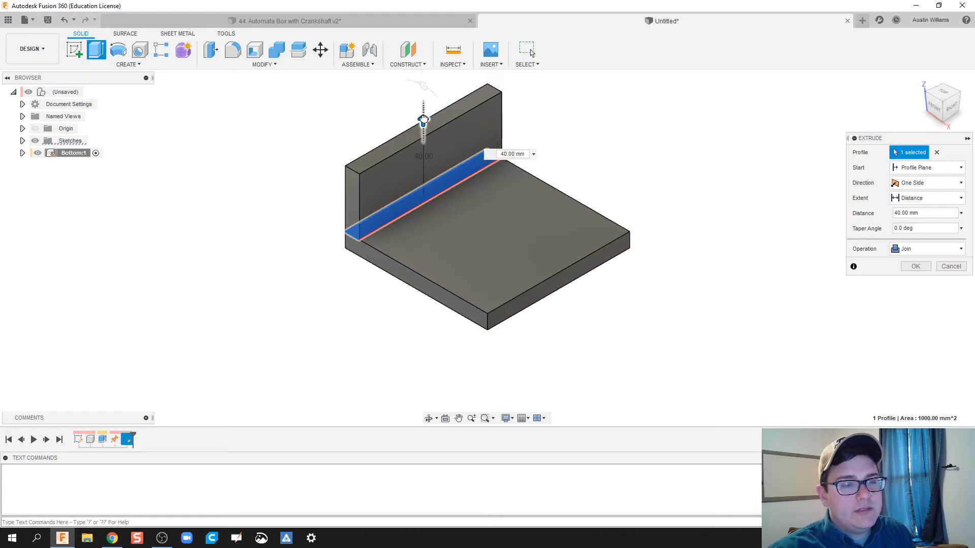
pyautogui.scroll(-2, 426, 129)
pyautogui.moveTo(424, 126); pyautogui.dragTo(413, 190, button='middle')
pyautogui.moveTo(412, 187); pyautogui.dragTo(411, 133)
pyautogui.click(918, 247)
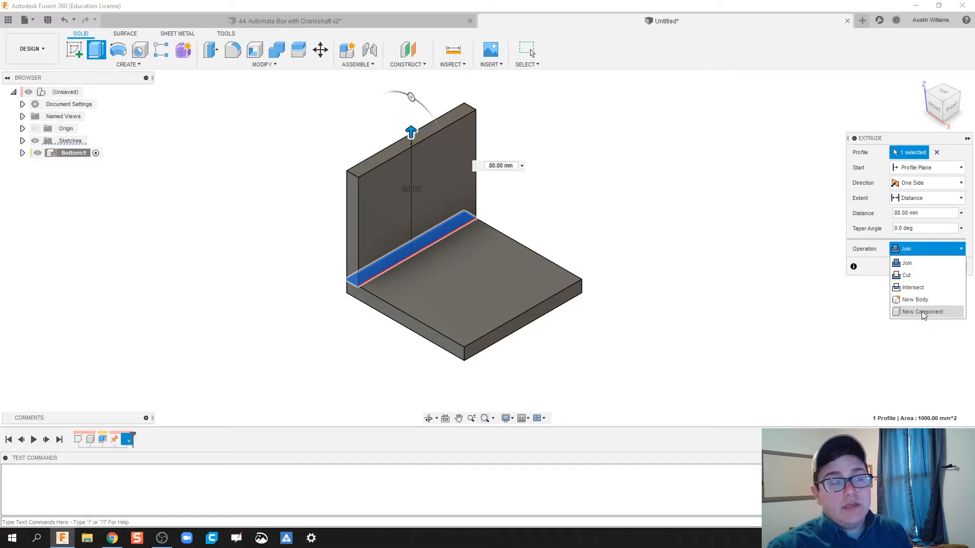
pyautogui.click(923, 311)
pyautogui.click(913, 268)
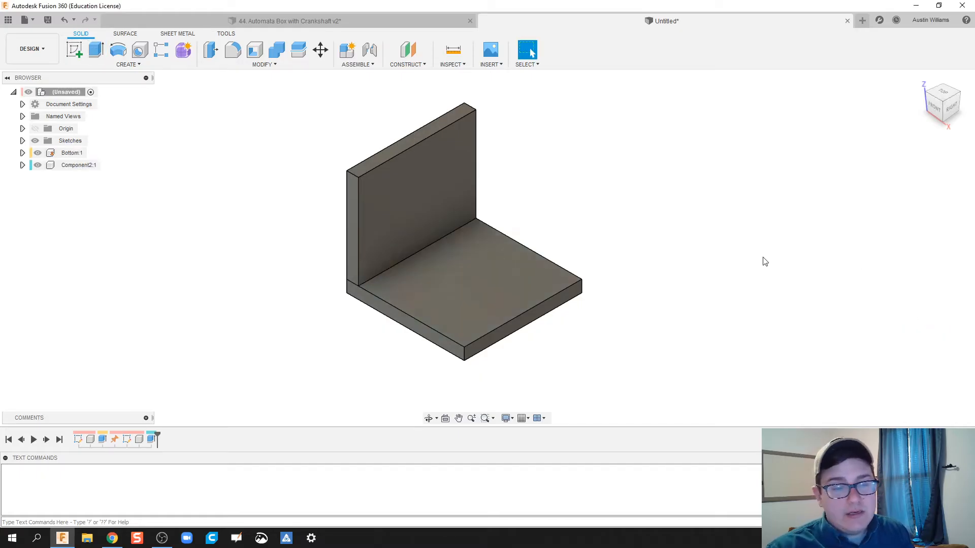
# Move the upright side panel freely away from the grounded bottom plate
pyautogui.moveTo(407, 197); pyautogui.dragTo(282, 139)
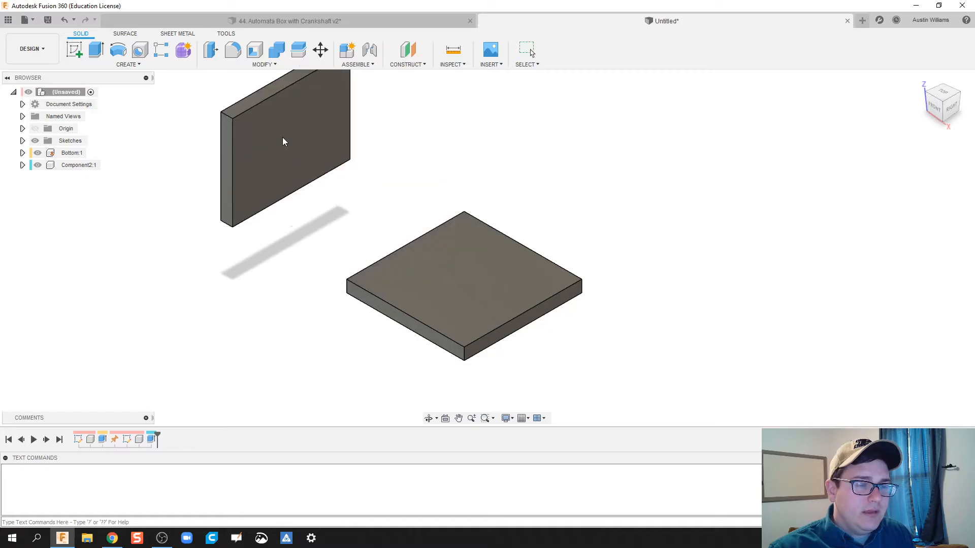
pyautogui.moveTo(345, 211); pyautogui.dragTo(350, 235, button='middle')
pyautogui.scroll(-1, 348, 236)
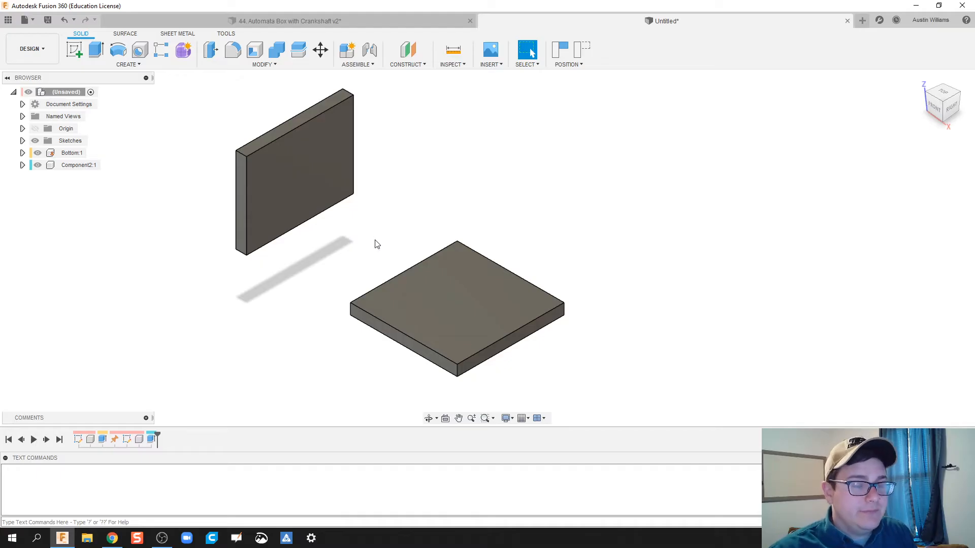
# Return the moved panel to its previous position and sketch a 10 × 100 mm rectangle along the right edge of the bottom plate's upper face
pyautogui.click(75, 50)
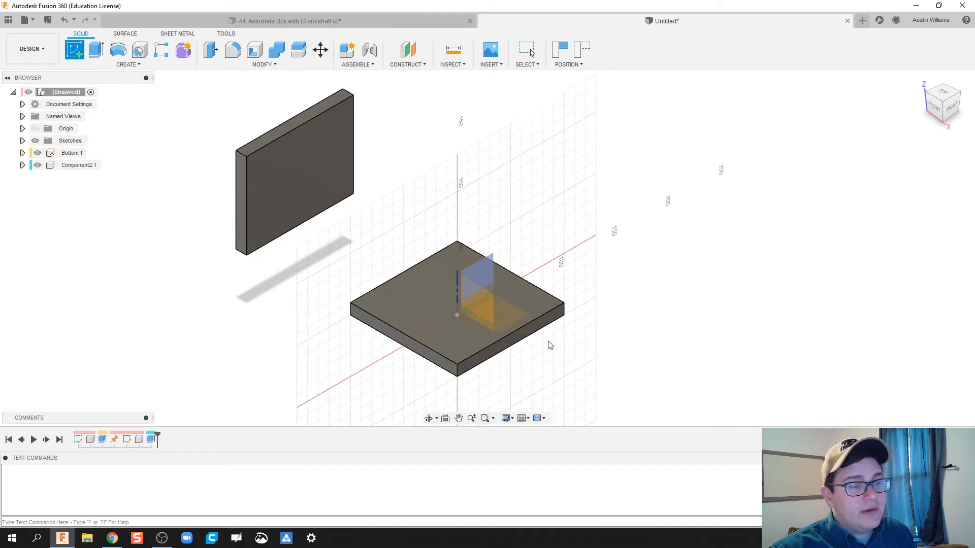
pyautogui.click(476, 326)
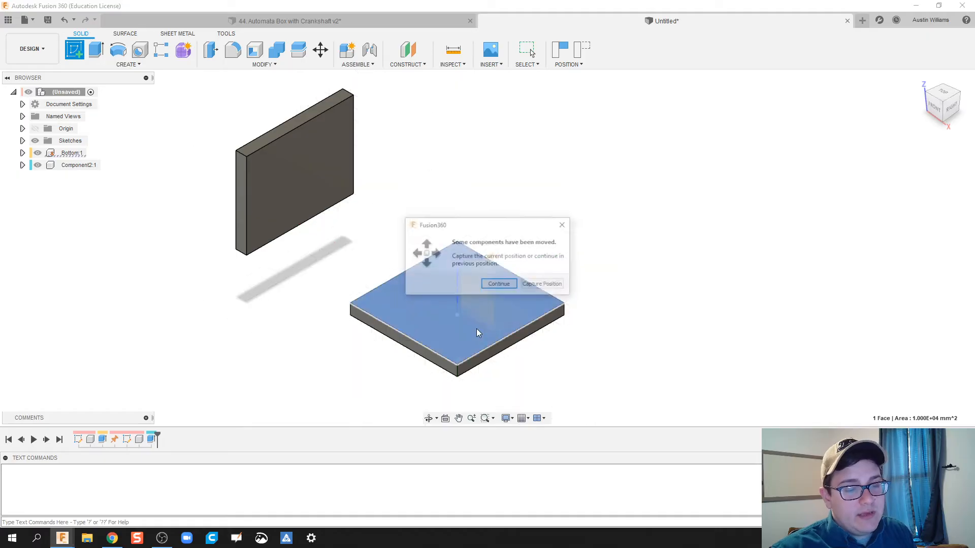
pyautogui.click(498, 285)
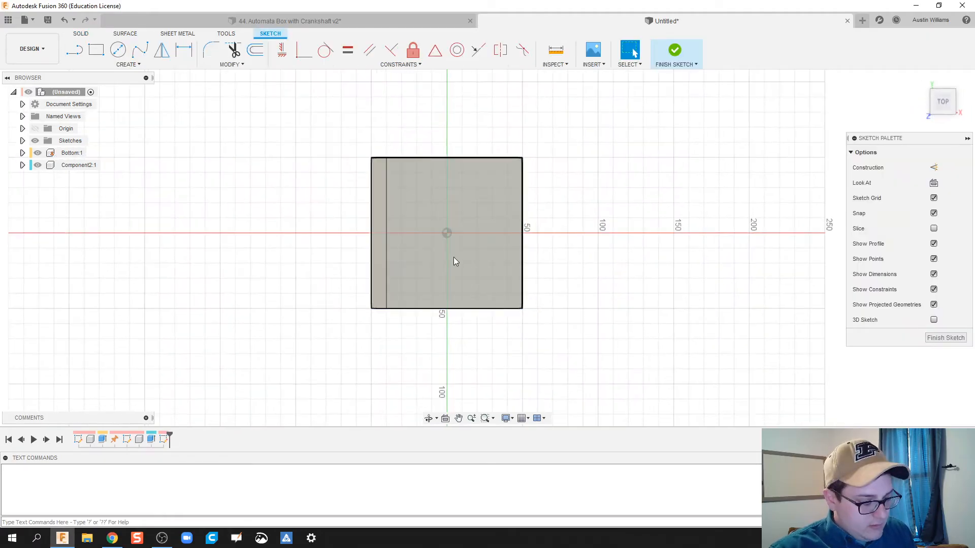
pyautogui.press('r')
pyautogui.click(507, 157)
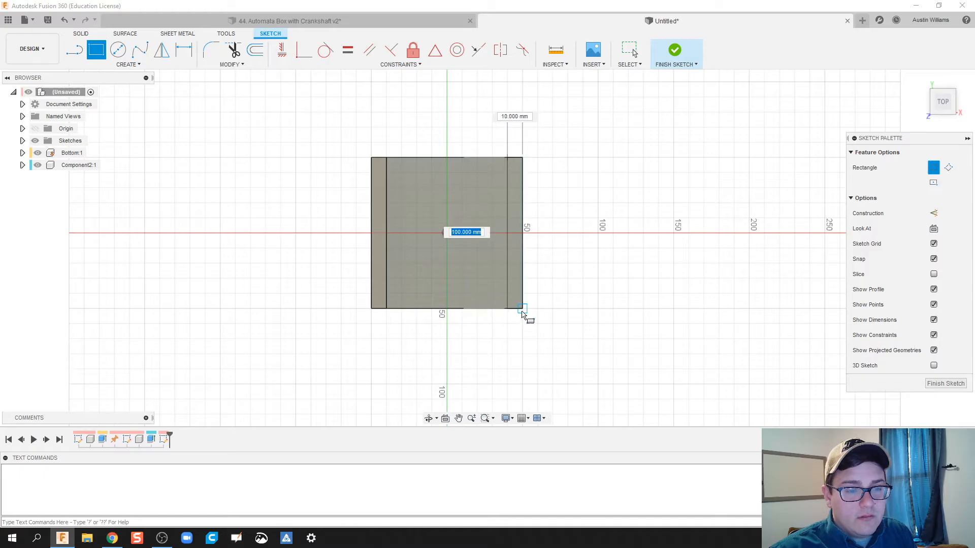
pyautogui.click(522, 308)
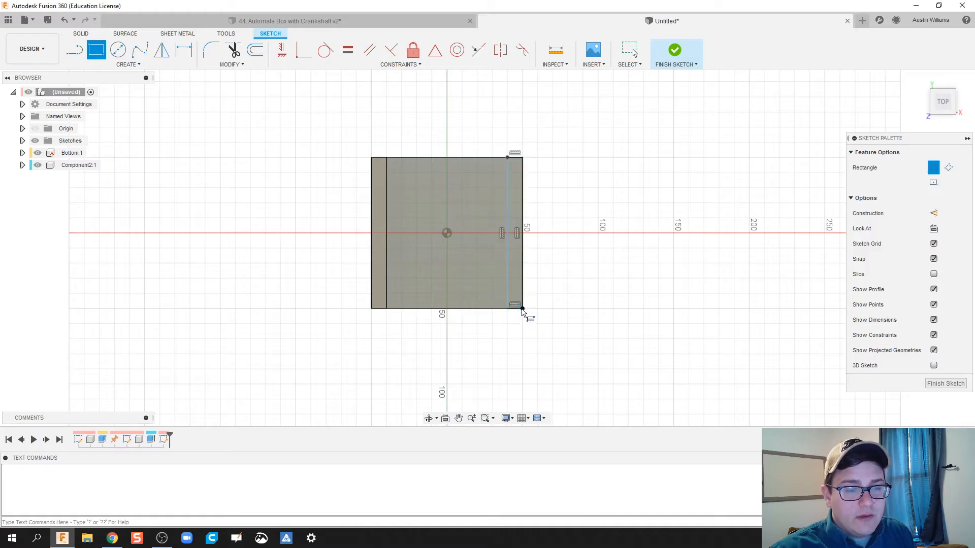
pyautogui.click(674, 51)
# Extrude the strip along the plate's right edge 80 mm upward as a new component
pyautogui.press('e')
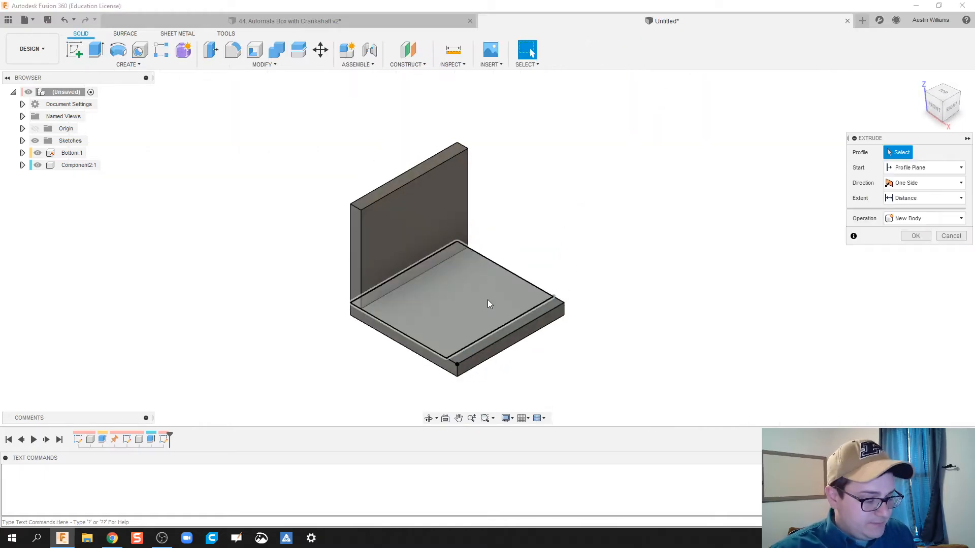
pyautogui.click(501, 333)
pyautogui.moveTo(505, 327); pyautogui.dragTo(505, 224)
pyautogui.click(928, 249)
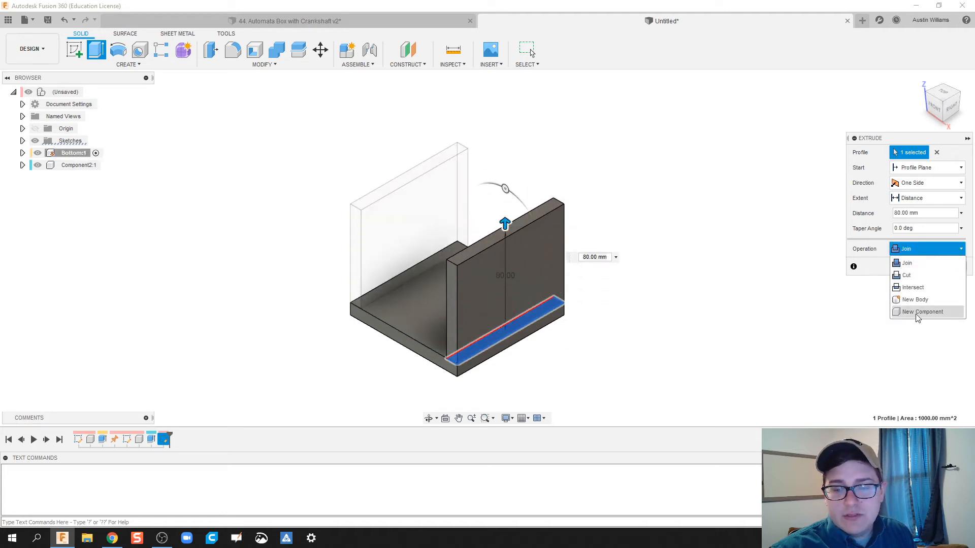
pyautogui.click(922, 311)
pyautogui.click(916, 267)
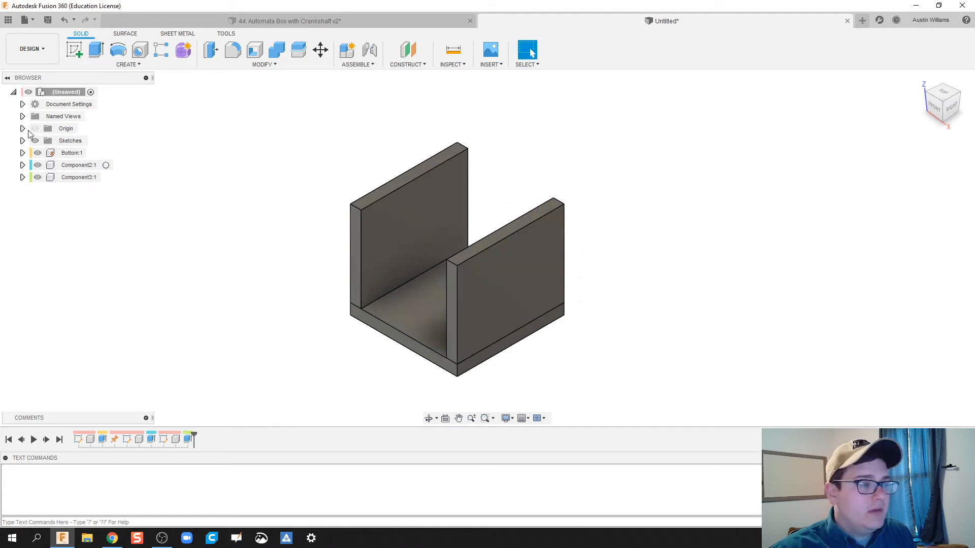
# Rename the left side panel's component as Left and the right side panel's component as Right
pyautogui.doubleClick(80, 165)
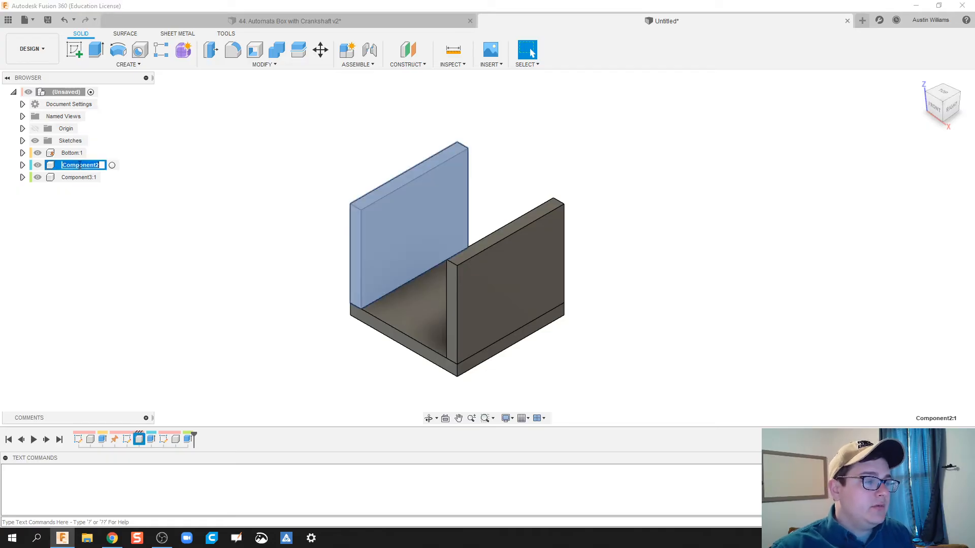
pyautogui.write('Left')
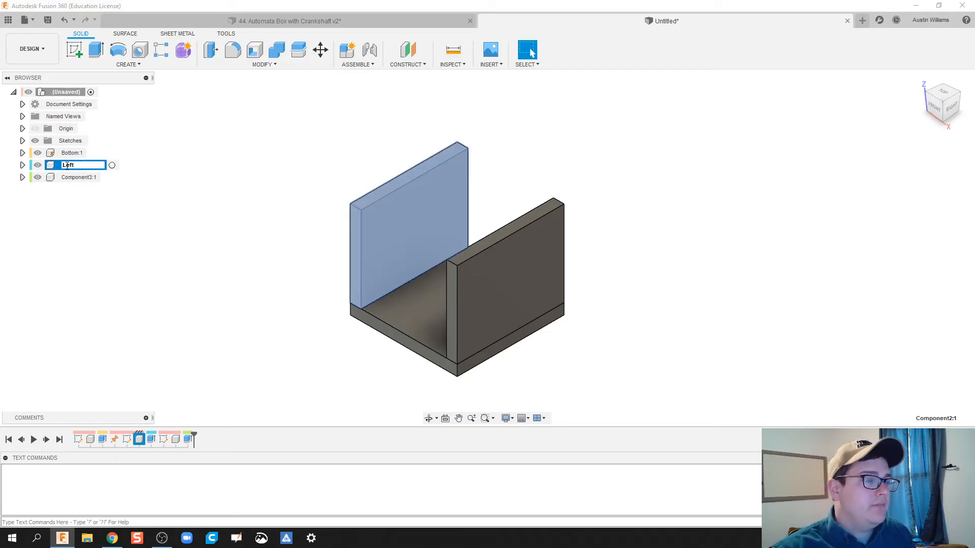
pyautogui.doubleClick(74, 178)
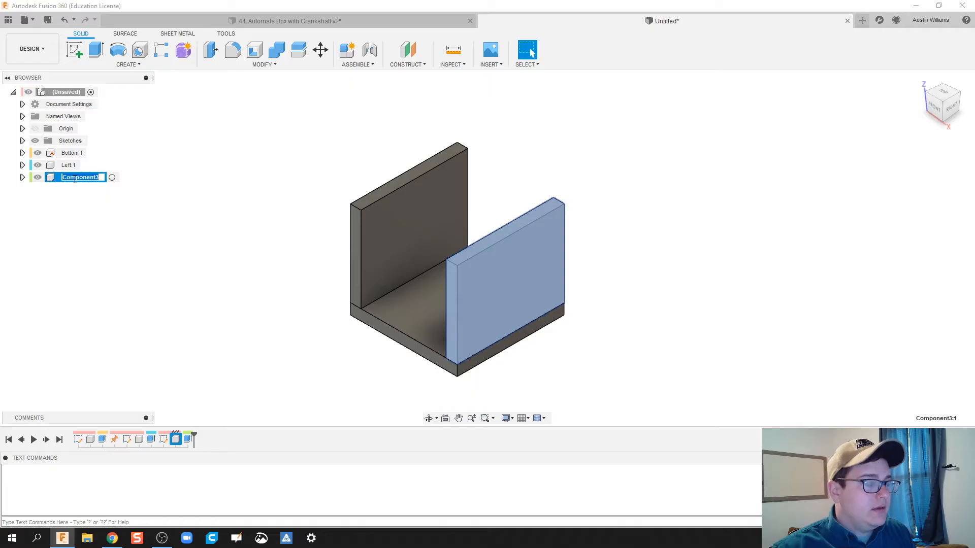
pyautogui.write('Right')
pyautogui.press('Return')
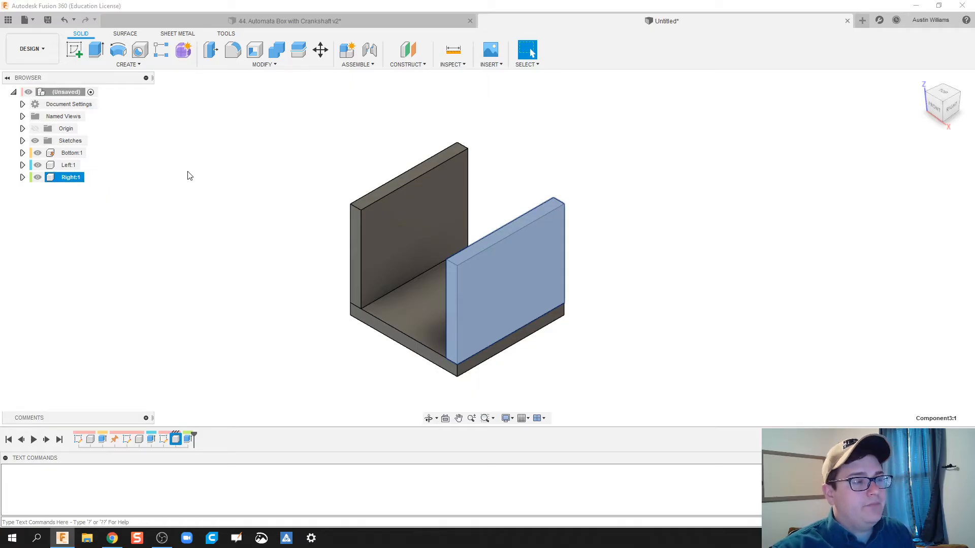
# Sketch a rectangle on the plane of the side panels' upper faces, spanning the box's full outline from corner to corner
pyautogui.click(74, 50)
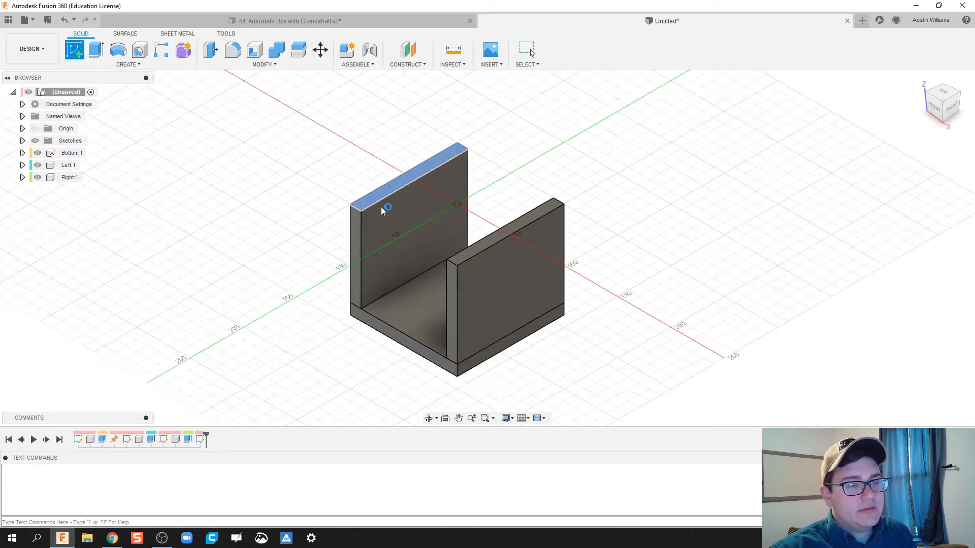
pyautogui.click(383, 210)
pyautogui.press('r')
pyautogui.click(483, 139)
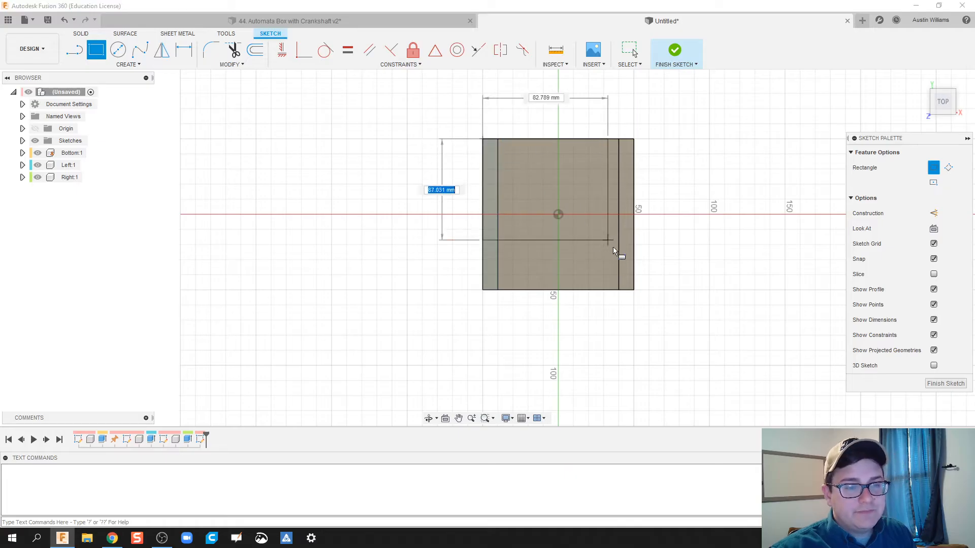
pyautogui.click(634, 290)
pyautogui.click(667, 66)
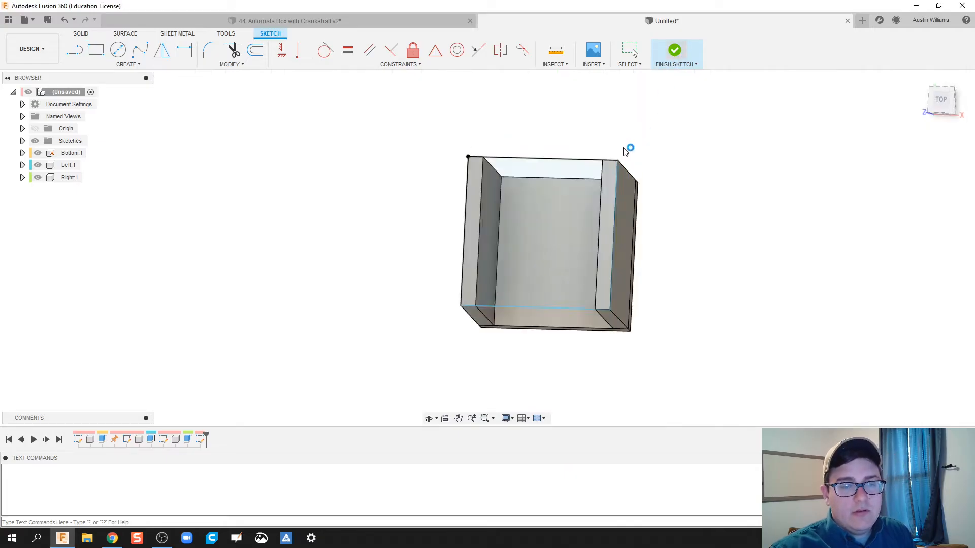
# Extrude the strip over the left panel and the adjoining profile 10 mm upward as a new component
pyautogui.press('e')
pyautogui.click(384, 194)
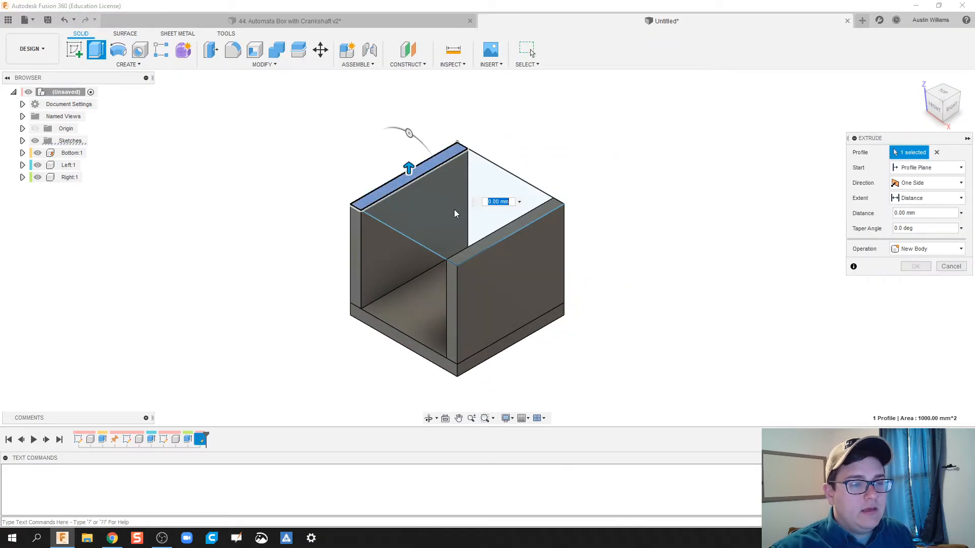
pyautogui.click(454, 209)
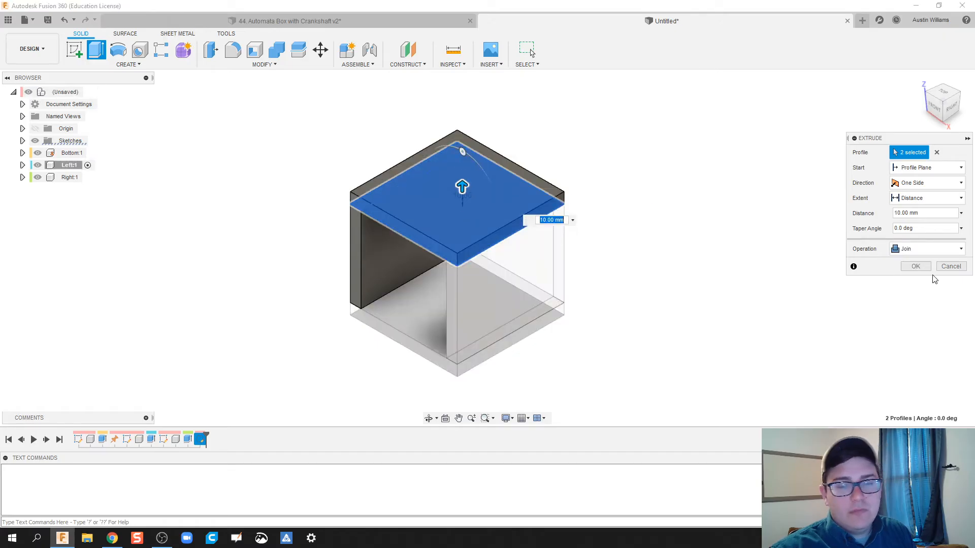
pyautogui.click(929, 249)
pyautogui.click(926, 315)
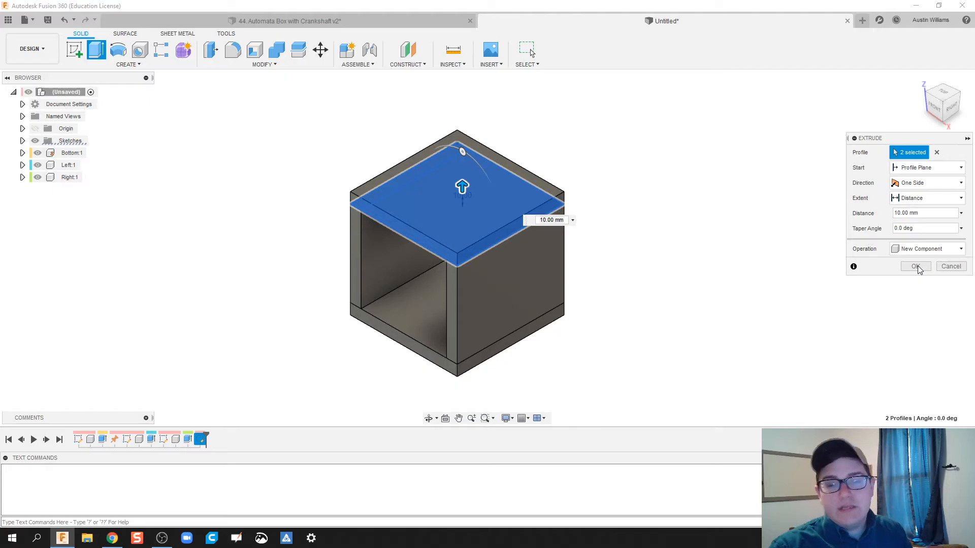
pyautogui.click(915, 266)
# Rename the new top panel's component as Top
pyautogui.click(73, 190)
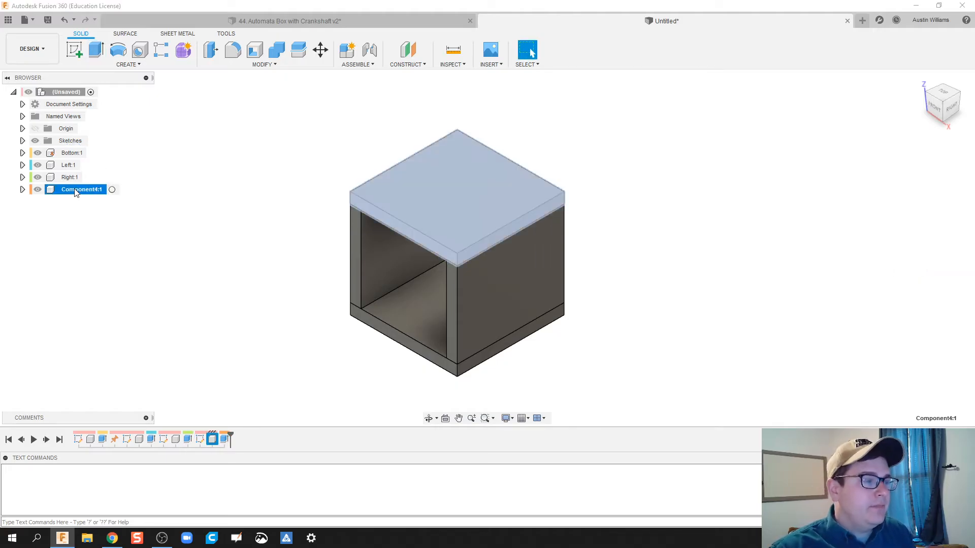
pyautogui.doubleClick(76, 191)
pyautogui.write('T')
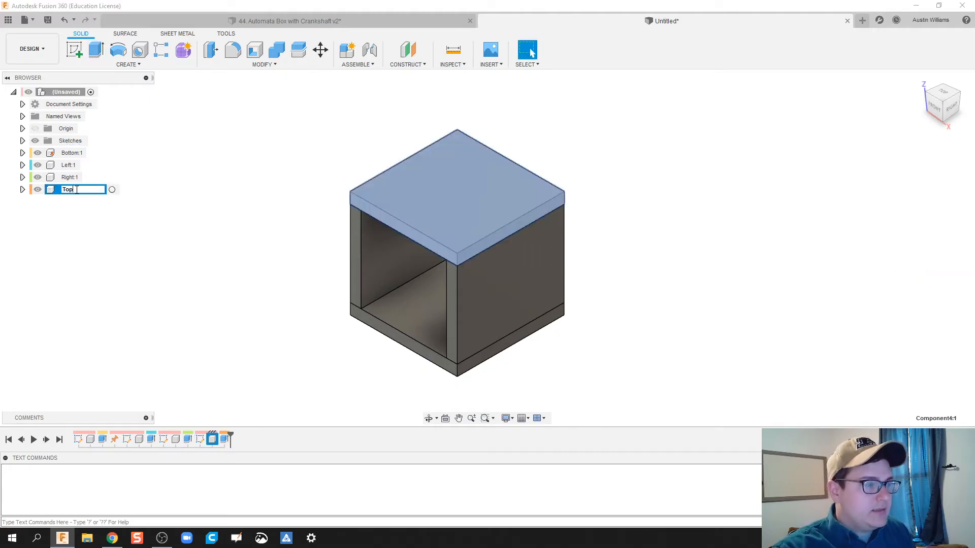
pyautogui.write('op')
pyautogui.press('Return')
# Sketch a rectangle on the back end plane of the side panels that fills the opening between all four panels
pyautogui.moveTo(314, 258)
pyautogui.keyDown('shift'); pyautogui.mouseDown(button='middle')
pyautogui.moveTo(206, 242)
pyautogui.moveTo(159, 216)
pyautogui.mouseUp(button='middle'); pyautogui.keyUp('shift')
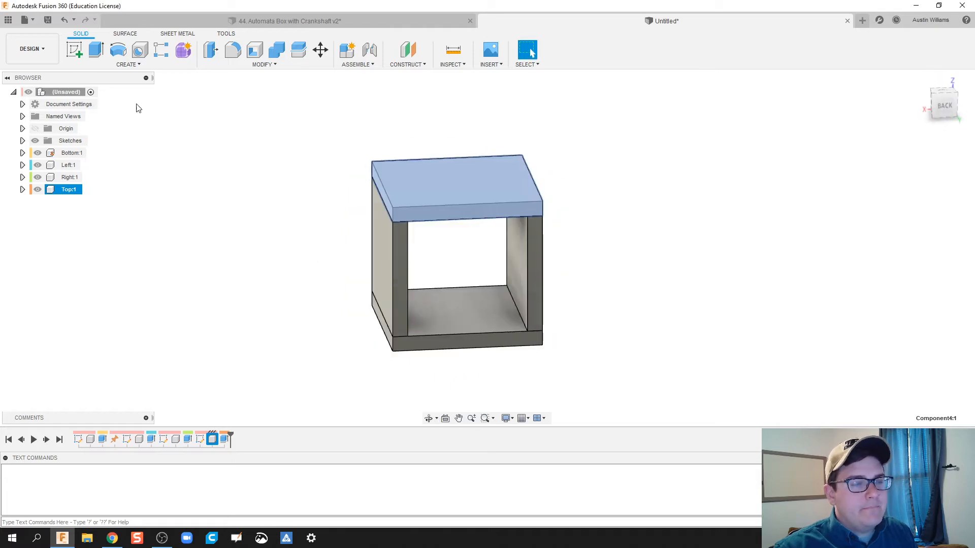
pyautogui.click(71, 54)
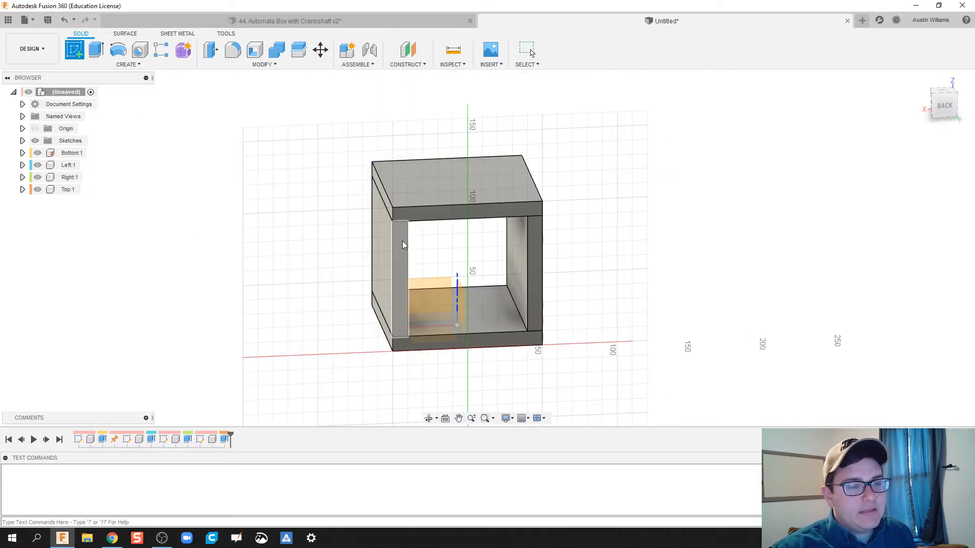
pyautogui.click(402, 240)
pyautogui.press('r')
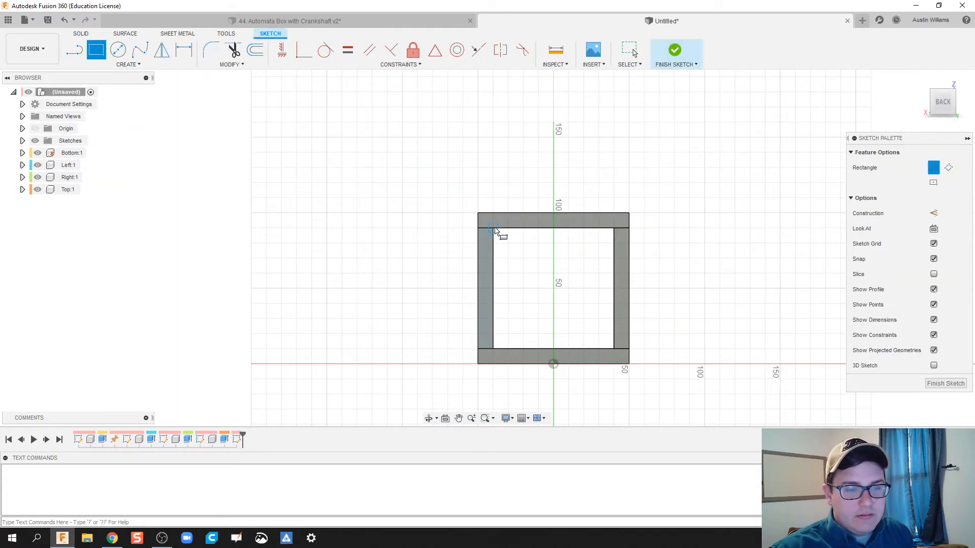
pyautogui.click(493, 228)
pyautogui.click(620, 353)
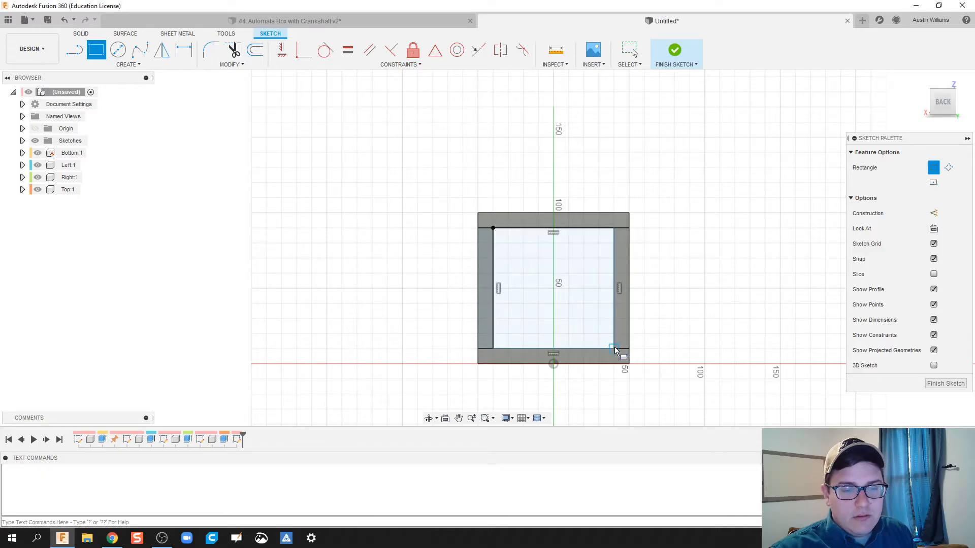
pyautogui.click(946, 384)
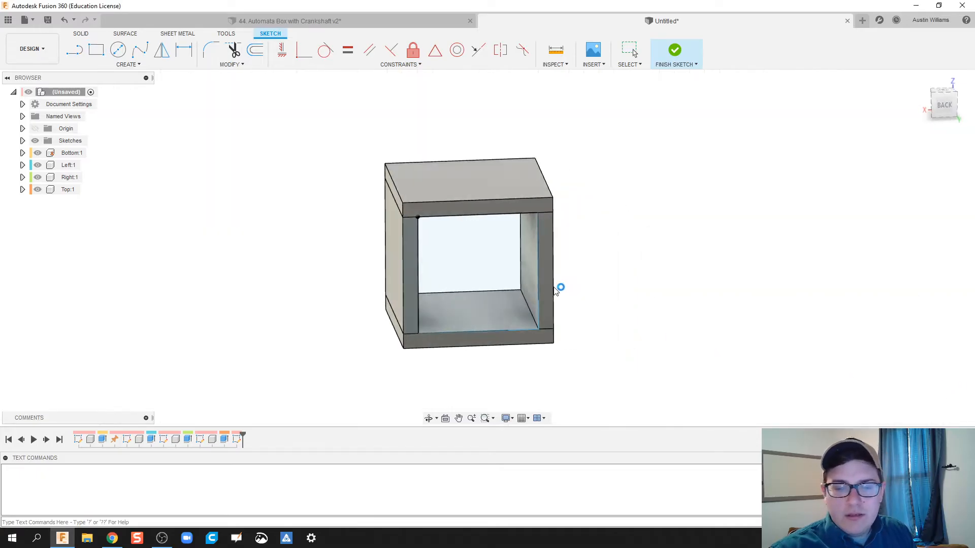
# Extrude the back opening's rectangle 10 mm inward (-10 mm) as a new component
pyautogui.press('e')
pyautogui.click(465, 274)
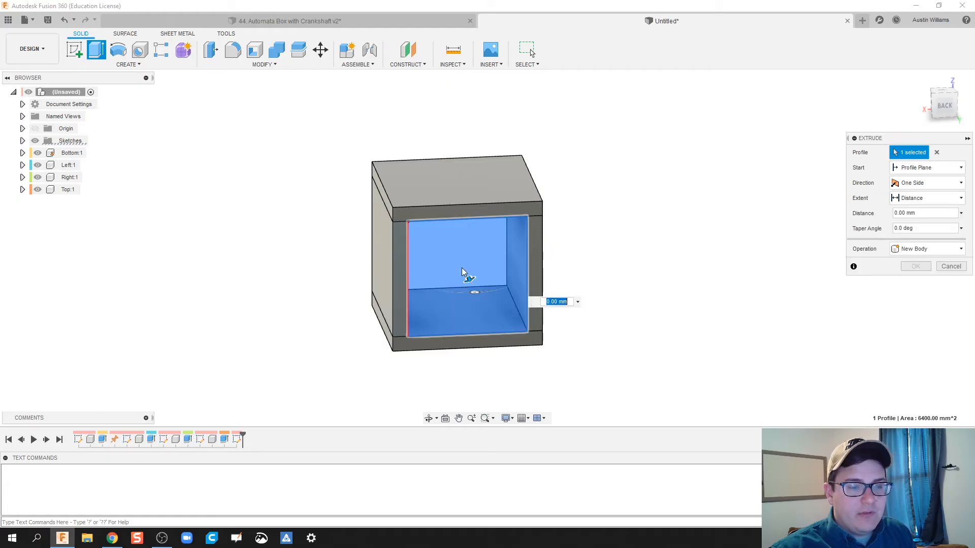
pyautogui.moveTo(466, 271); pyautogui.dragTo(464, 266)
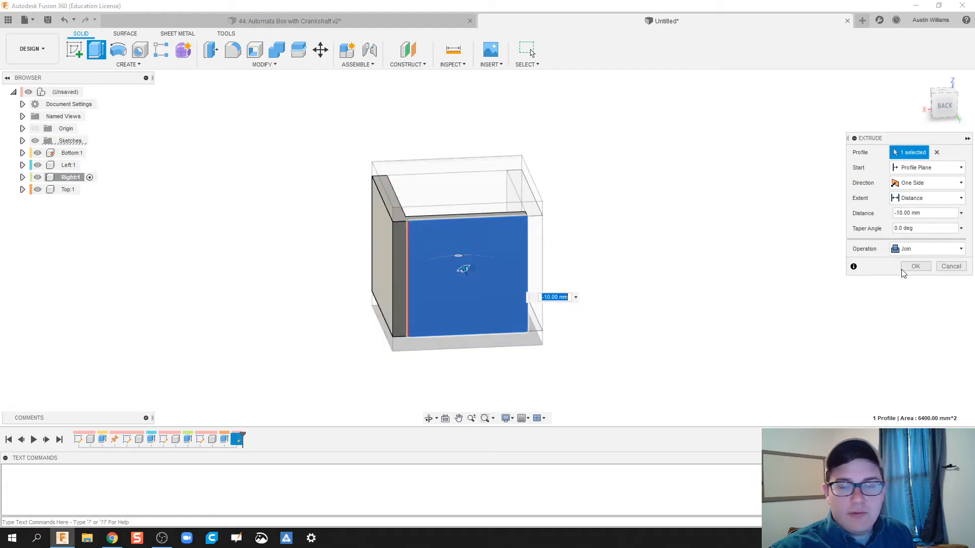
pyautogui.click(922, 248)
pyautogui.click(927, 312)
pyautogui.click(918, 266)
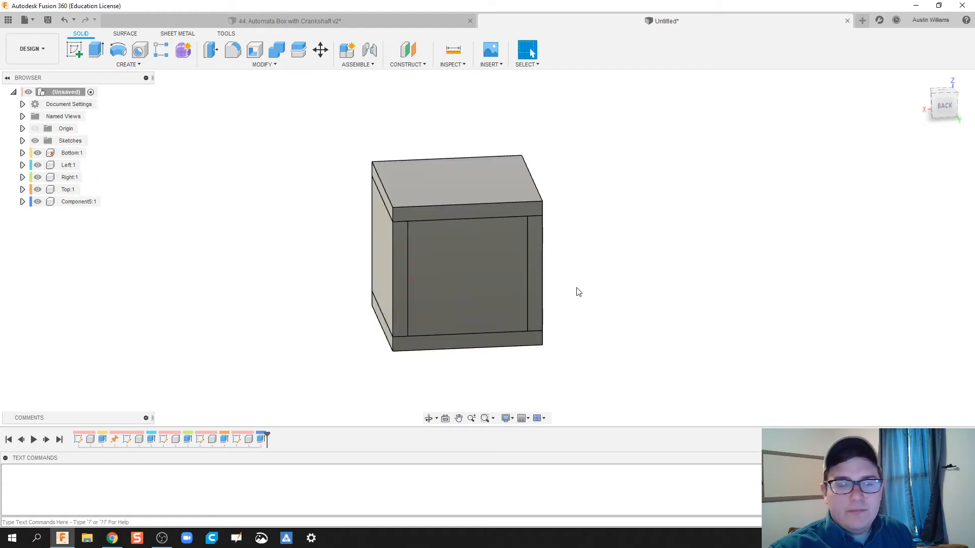
# Rename the new back panel's component as Back
pyautogui.keyDown('shift'); pyautogui.moveTo(283, 328); pyautogui.dragTo(426, 318, button='middle'); pyautogui.keyUp('shift')
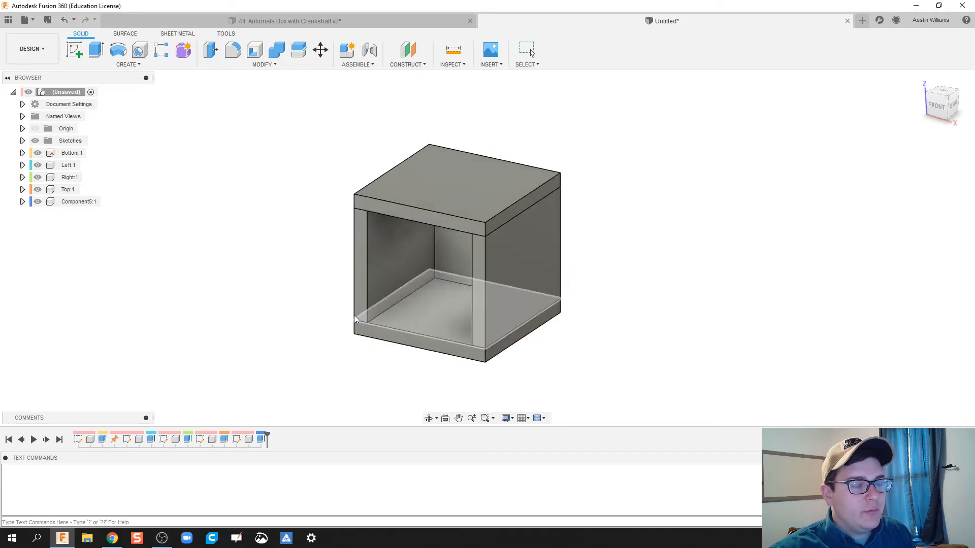
pyautogui.click(70, 202)
pyautogui.doubleClick(71, 202)
pyautogui.write('Ba')
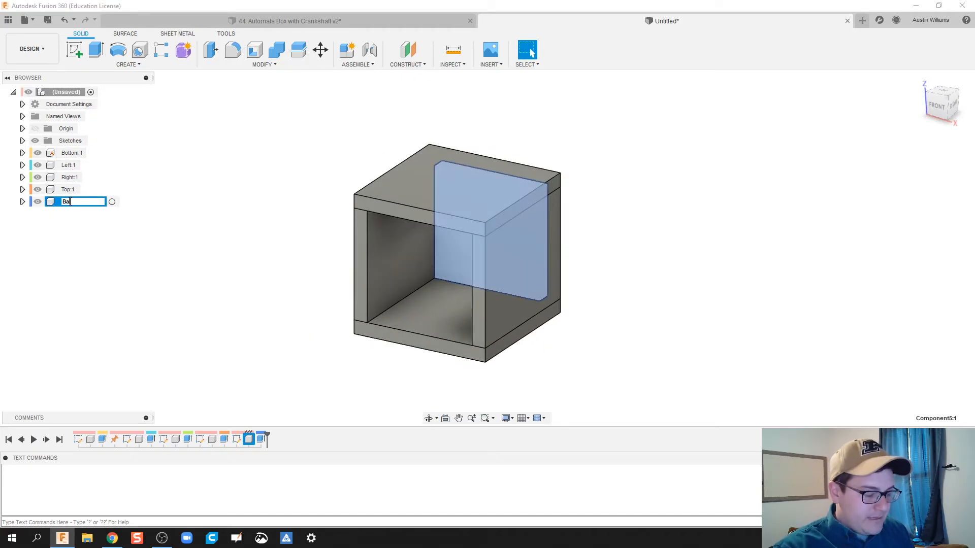
pyautogui.write('ck')
pyautogui.press('Return')
pyautogui.click(339, 242)
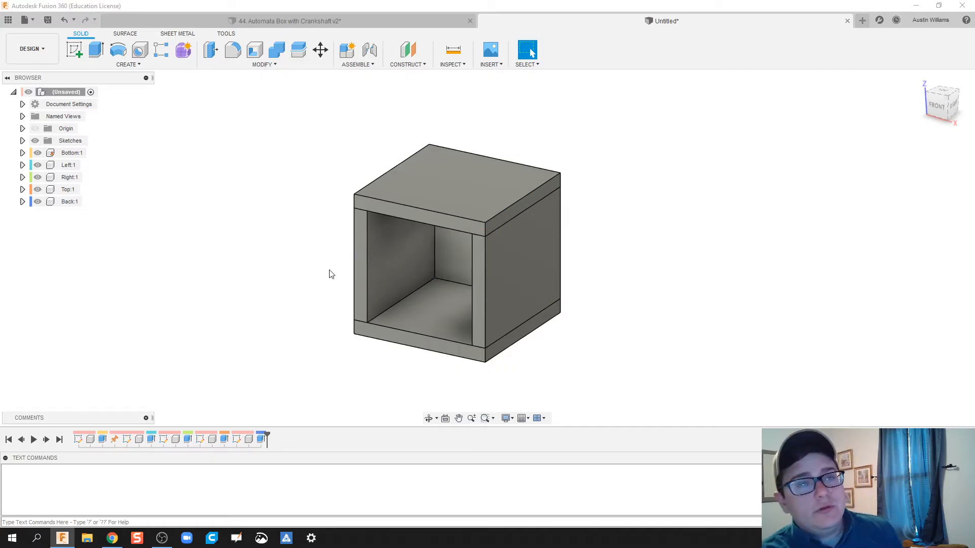
# Move the left, right, back and top panels freely away from the grounded bottom plate
pyautogui.moveTo(380, 276); pyautogui.dragTo(271, 222)
pyautogui.moveTo(514, 304); pyautogui.dragTo(605, 320)
pyautogui.moveTo(529, 266); pyautogui.dragTo(623, 223)
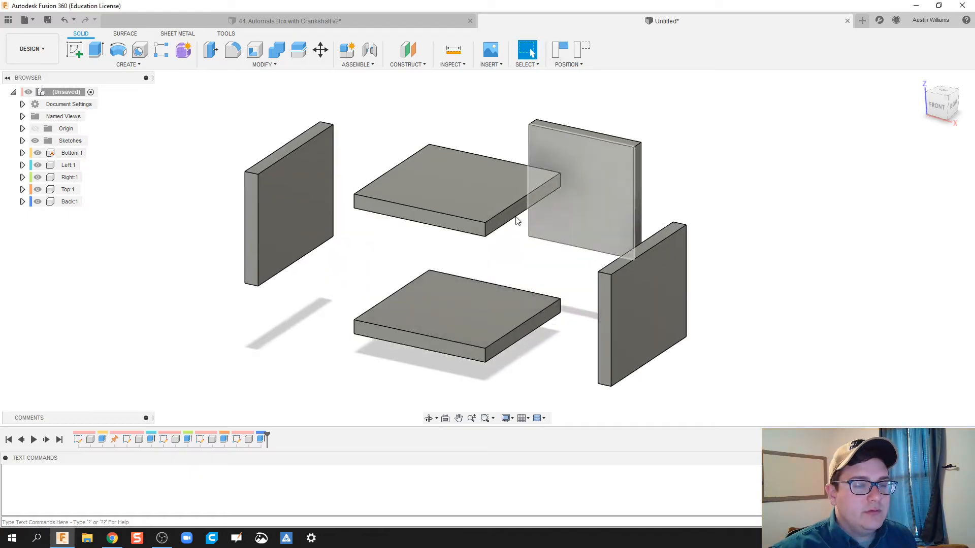
pyautogui.moveTo(472, 193); pyautogui.dragTo(473, 116)
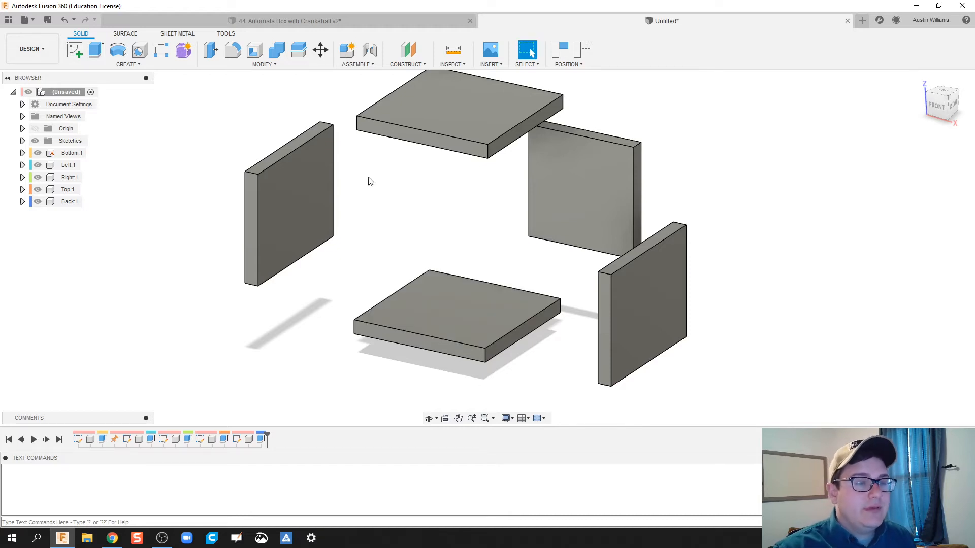
# Return all the moved panels to their previous positions
pyautogui.click(371, 51)
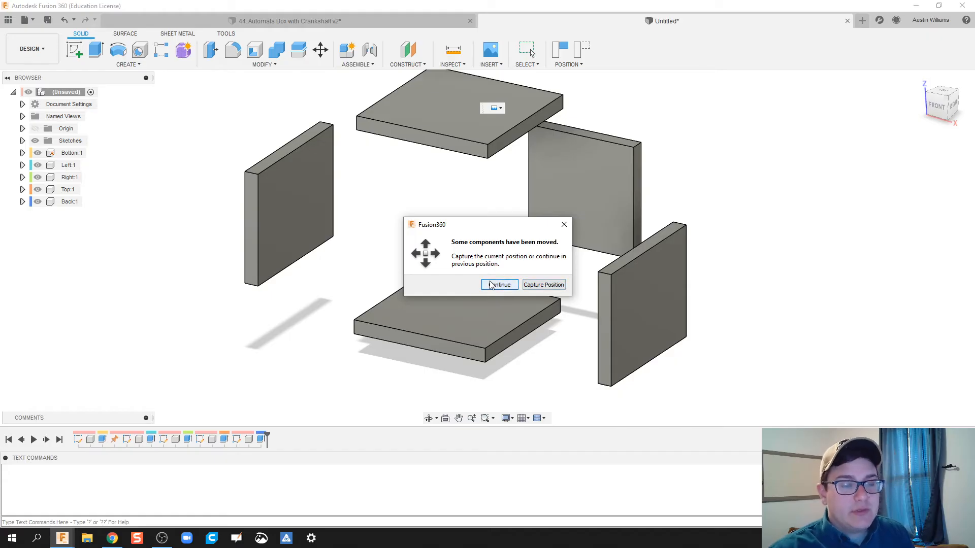
pyautogui.click(564, 224)
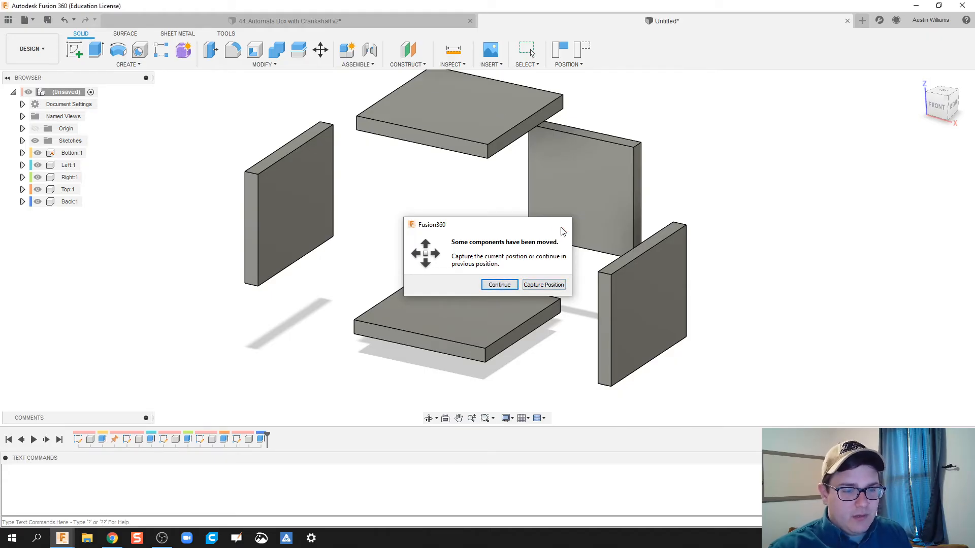
pyautogui.click(584, 50)
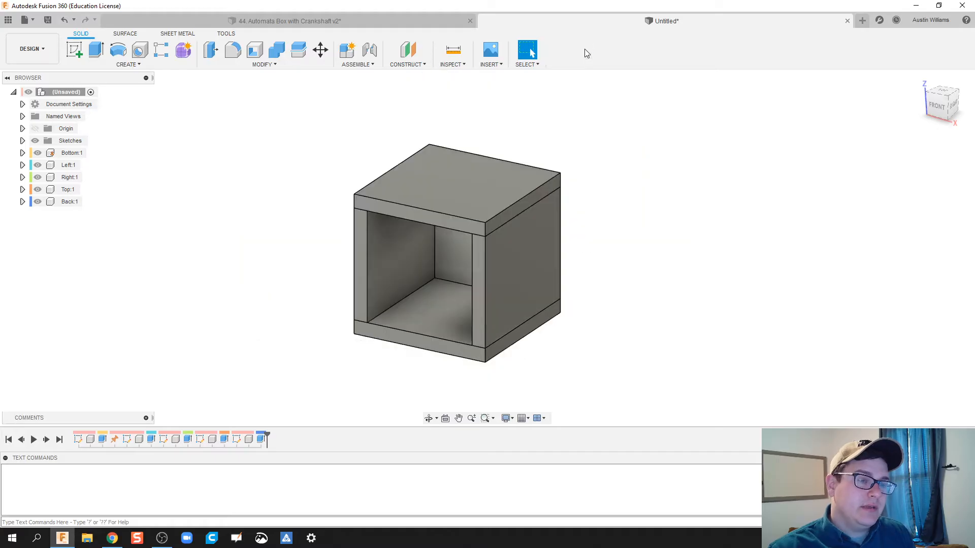
# Spread the top, left, back and right panels apart around the bottom plate and capture their positions
pyautogui.moveTo(488, 91); pyautogui.dragTo(488, 86)
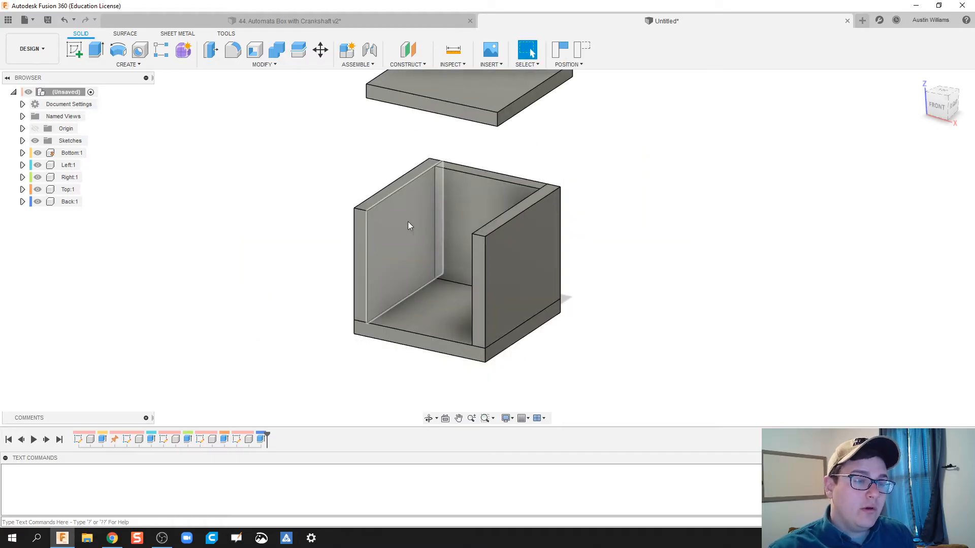
pyautogui.moveTo(407, 222); pyautogui.dragTo(348, 204)
pyautogui.moveTo(441, 218); pyautogui.dragTo(533, 162)
pyautogui.moveTo(499, 272); pyautogui.dragTo(613, 291)
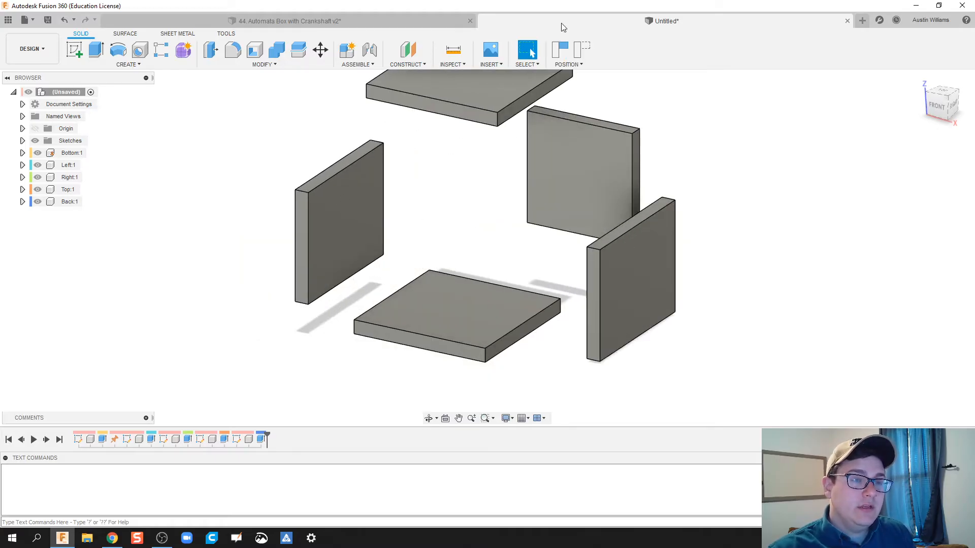
pyautogui.click(561, 49)
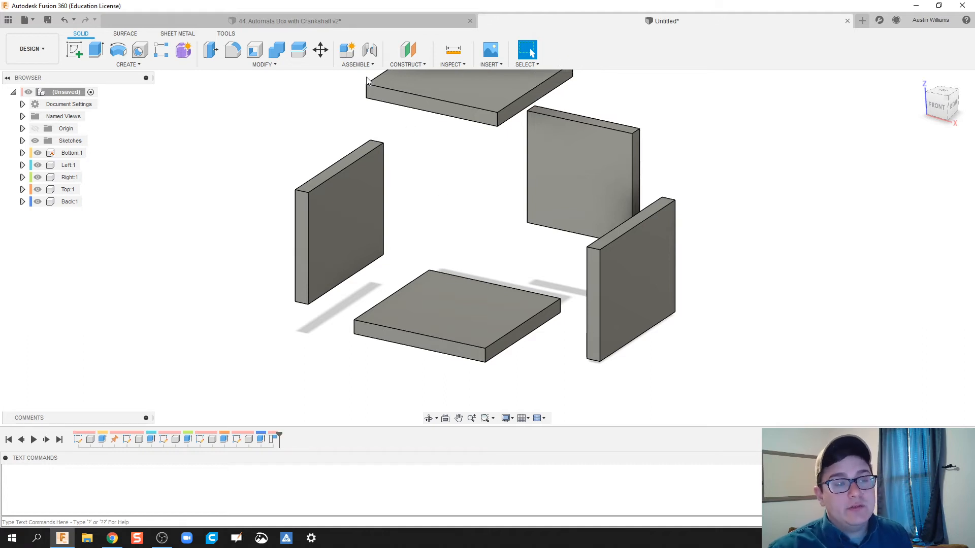
# Joint the left panel to the bottom plate, matching the midpoint of its lower outer edge to the plate's upper left edge midpoint
pyautogui.click(370, 50)
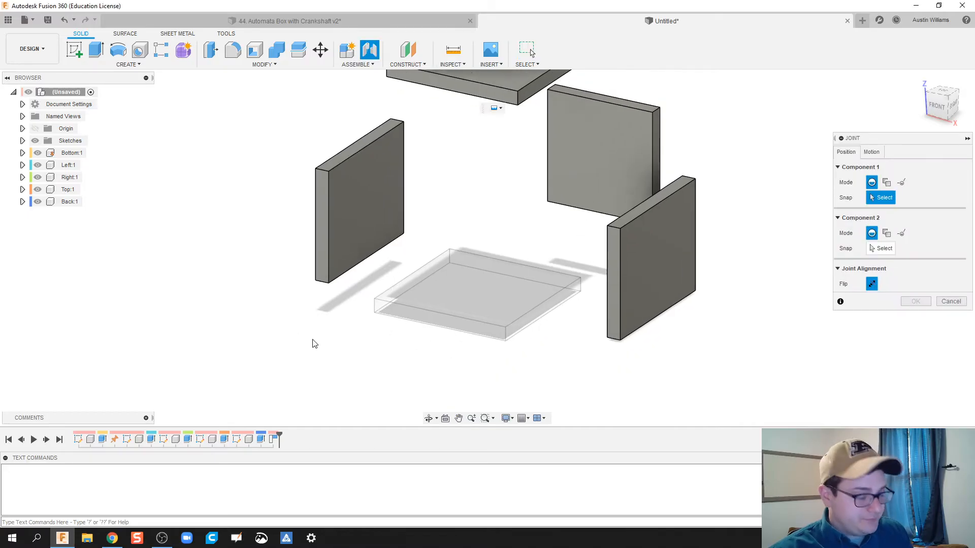
pyautogui.moveTo(311, 337)
pyautogui.keyDown('shift'); pyautogui.mouseDown(button='middle')
pyautogui.moveTo(359, 303)
pyautogui.moveTo(300, 320)
pyautogui.mouseUp(button='middle'); pyautogui.keyUp('shift')
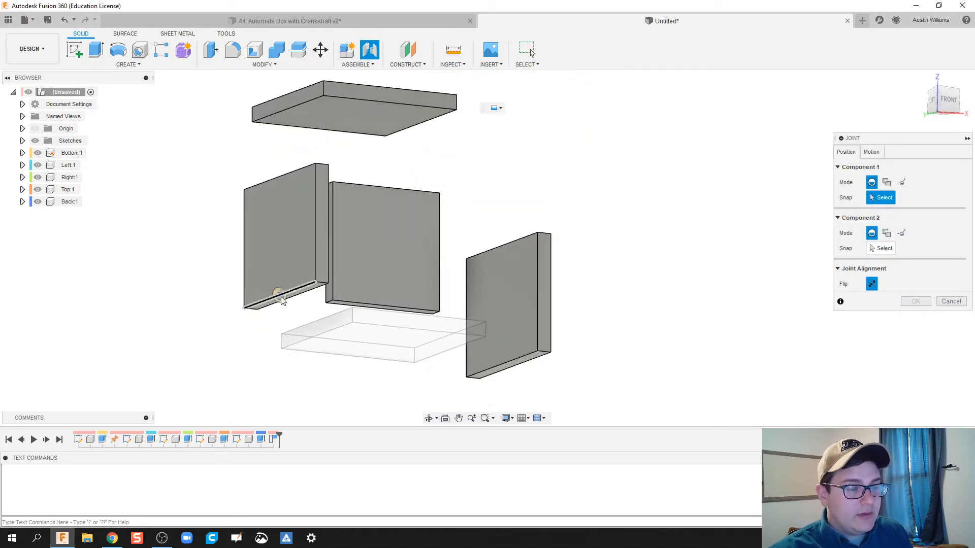
pyautogui.scroll(2, 281, 300)
pyautogui.scroll(1, 280, 294)
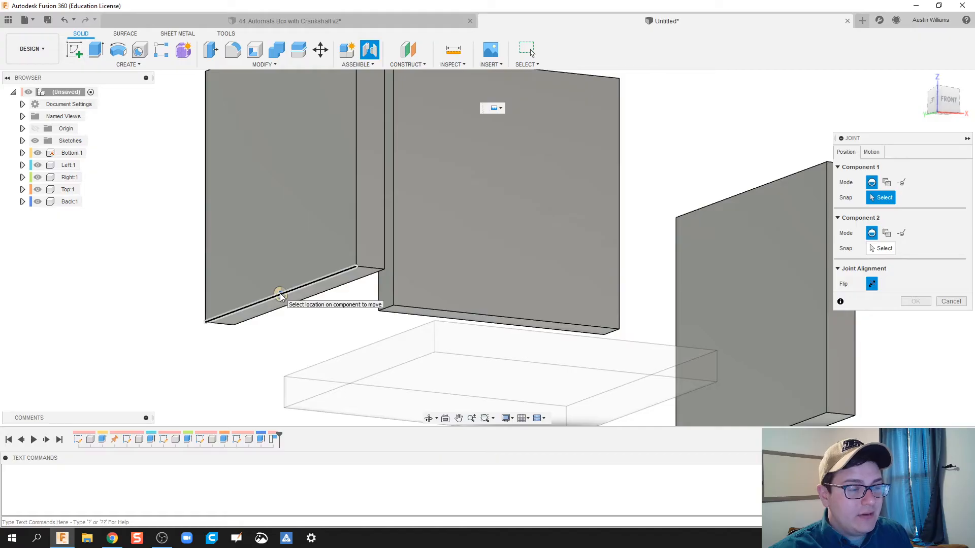
pyautogui.click(279, 293)
pyautogui.keyDown('shift'); pyautogui.moveTo(347, 332); pyautogui.dragTo(376, 344, button='middle'); pyautogui.keyUp('shift')
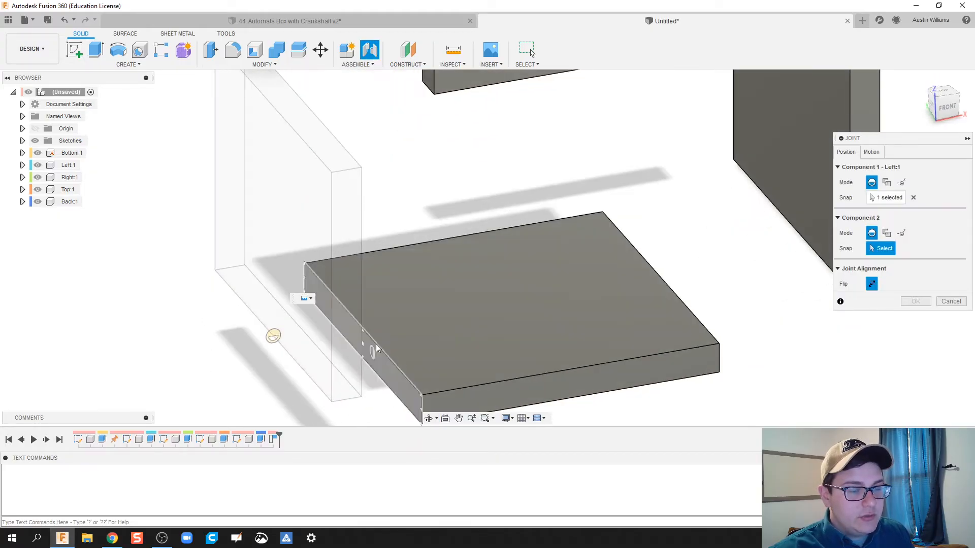
pyautogui.scroll(3, 373, 338)
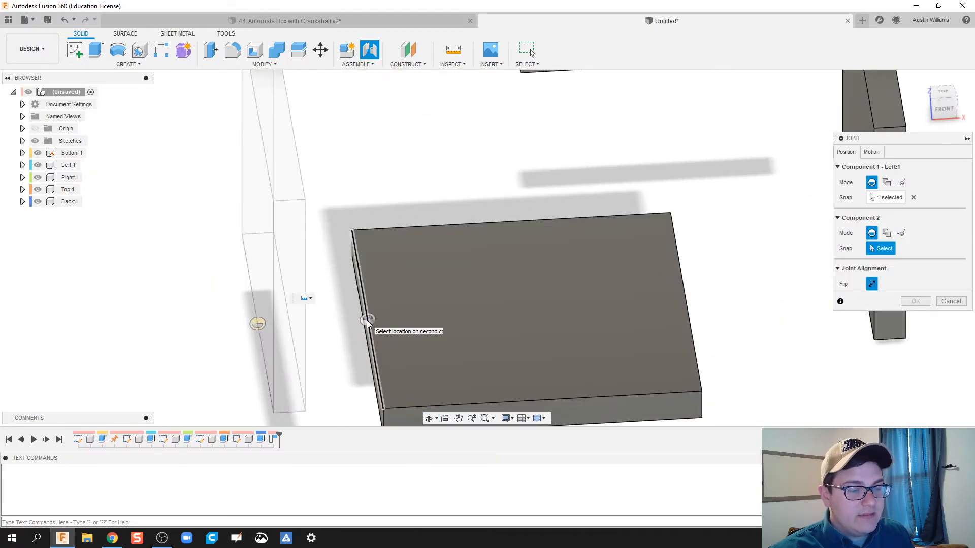
pyautogui.click(366, 319)
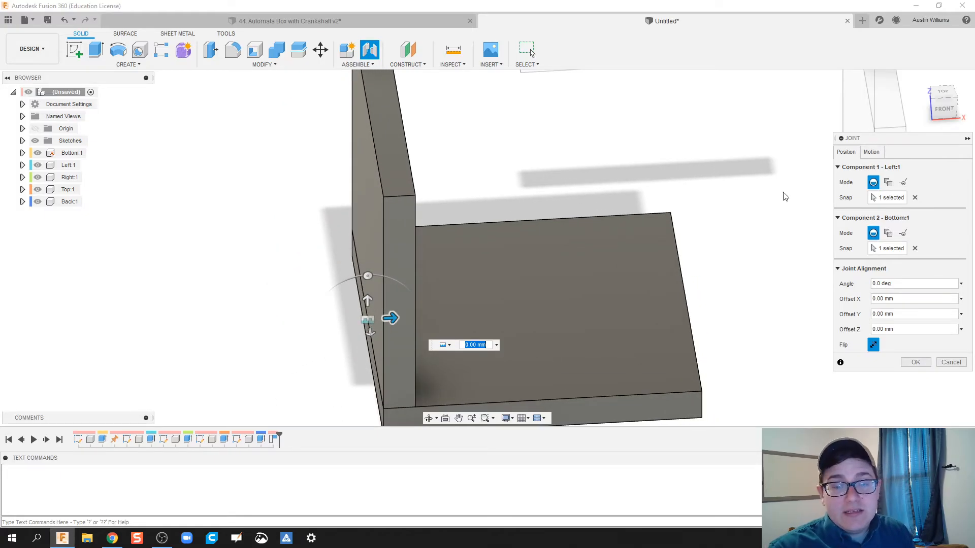
pyautogui.scroll(-3, 686, 228)
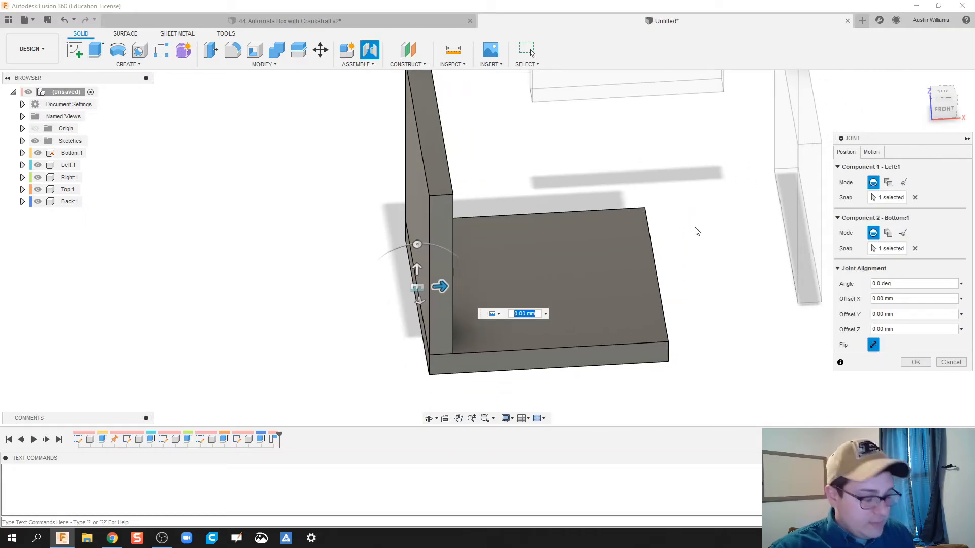
pyautogui.keyDown('shift'); pyautogui.moveTo(696, 231); pyautogui.dragTo(647, 266, button='middle'); pyautogui.keyUp('shift')
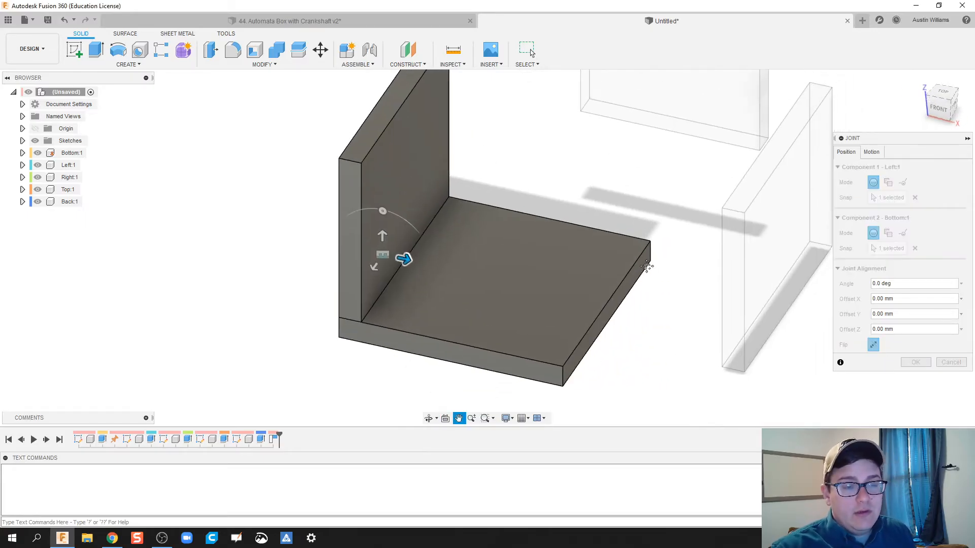
pyautogui.press('Return')
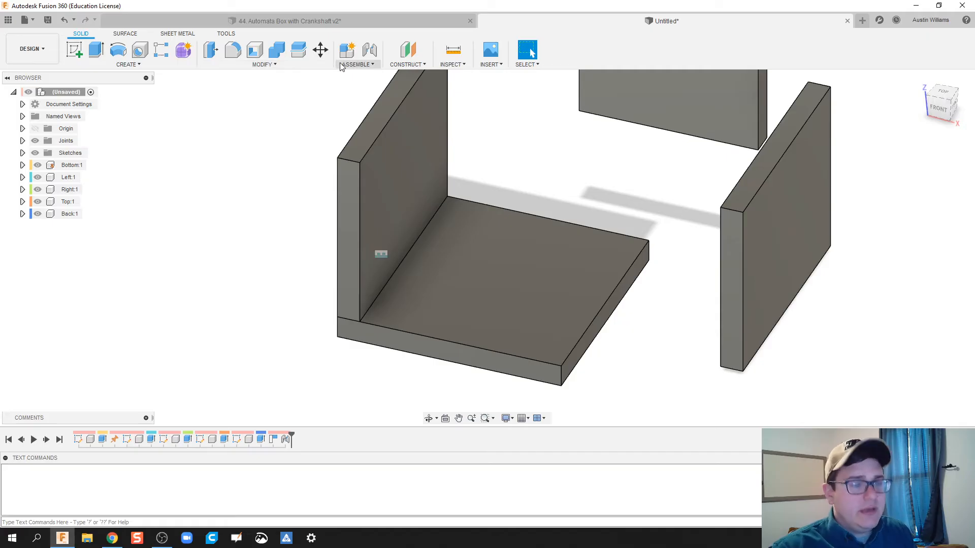
# Joint the right panel to the bottom plate, matching the midpoint of its lower outer edge to the plate's upper right edge midpoint
pyautogui.press('j')
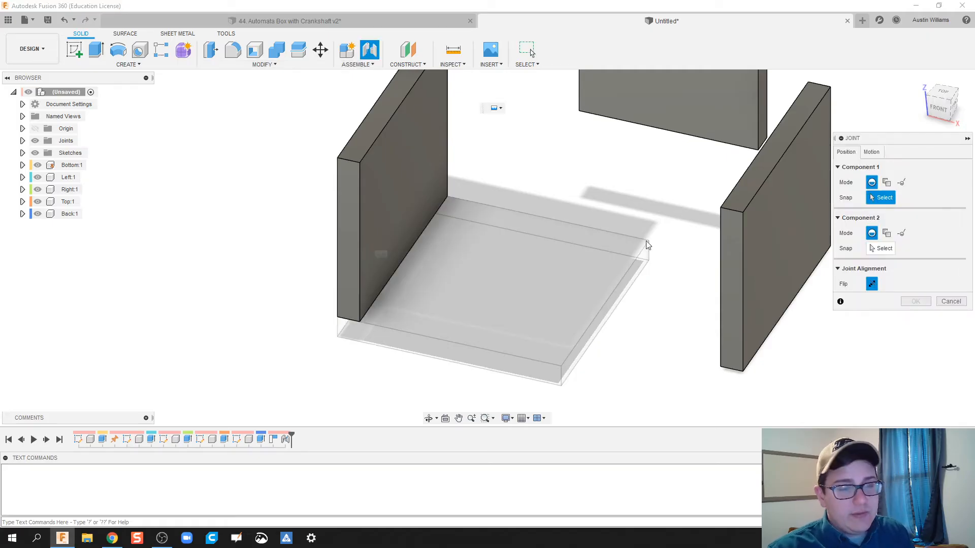
pyautogui.click(787, 309)
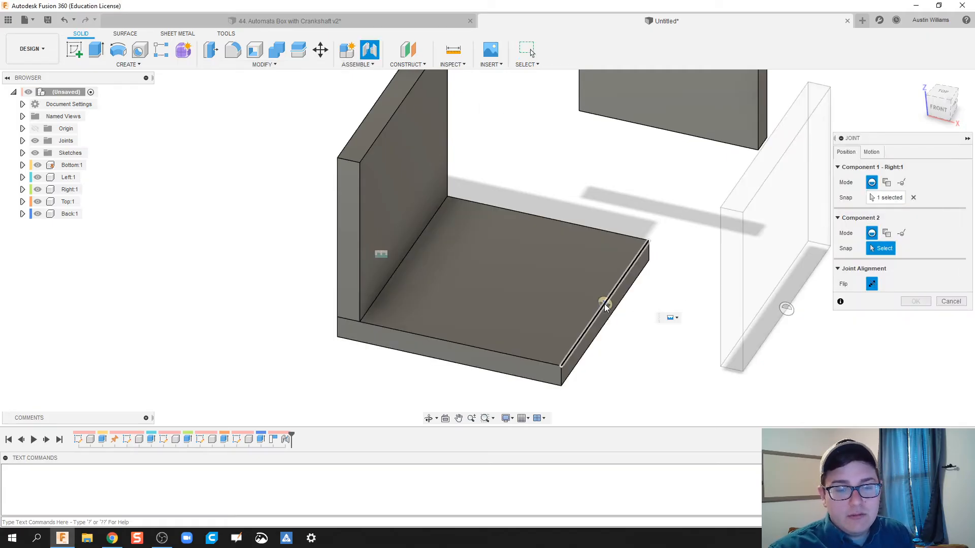
pyautogui.click(605, 304)
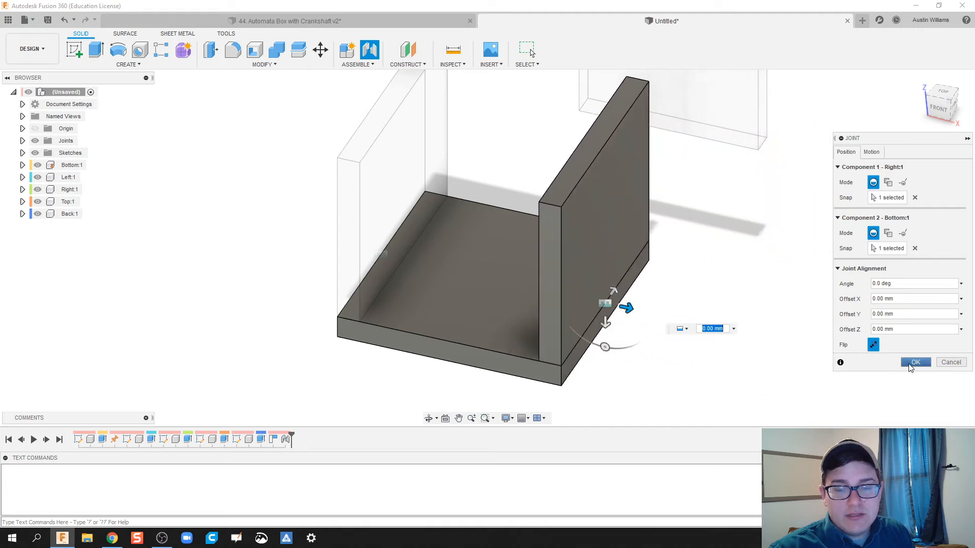
pyautogui.click(915, 362)
# Joint the back panel to the bottom plate, matching the midpoint of its lower outer edge to the plate's upper rear edge midpoint
pyautogui.keyDown('shift'); pyautogui.moveTo(867, 337); pyautogui.dragTo(666, 264, button='middle'); pyautogui.keyUp('shift')
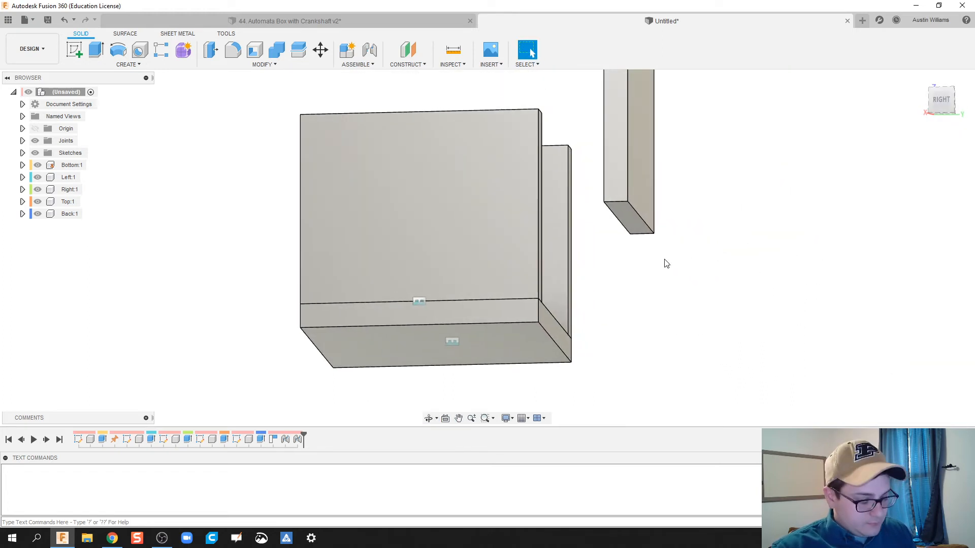
pyautogui.press('j')
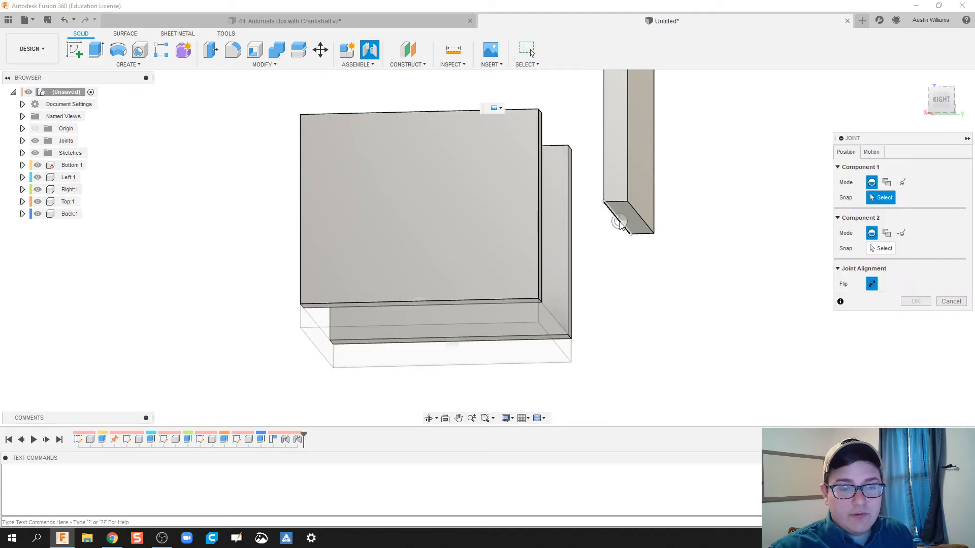
pyautogui.keyDown('shift'); pyautogui.moveTo(619, 223); pyautogui.dragTo(508, 234, button='middle'); pyautogui.keyUp('shift')
pyautogui.click(612, 223)
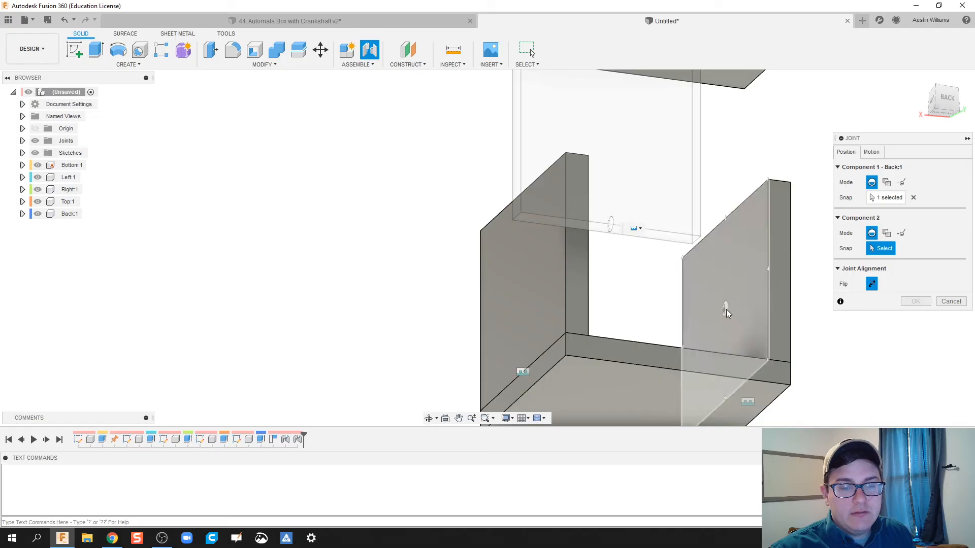
pyautogui.keyDown('shift'); pyautogui.moveTo(726, 307); pyautogui.dragTo(659, 156, button='middle'); pyautogui.keyUp('shift')
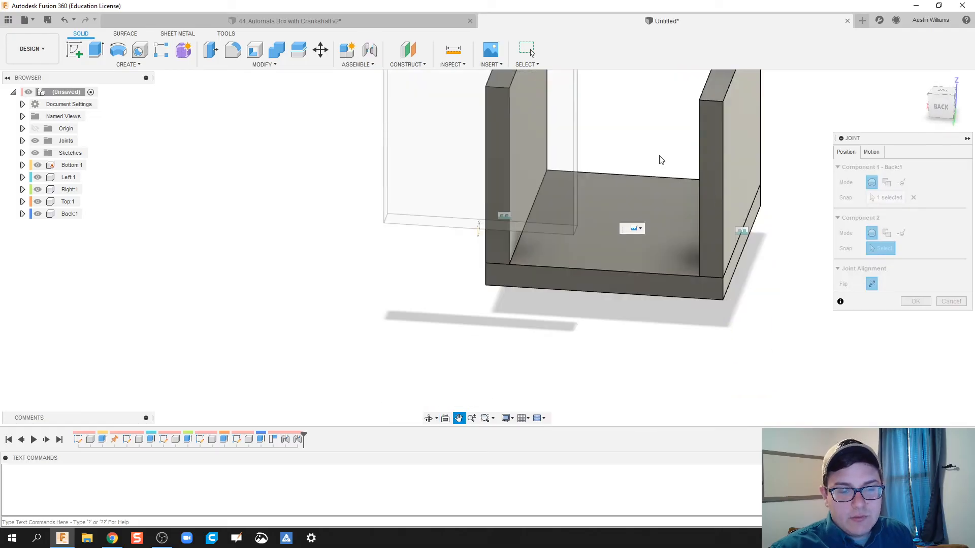
pyautogui.click(604, 264)
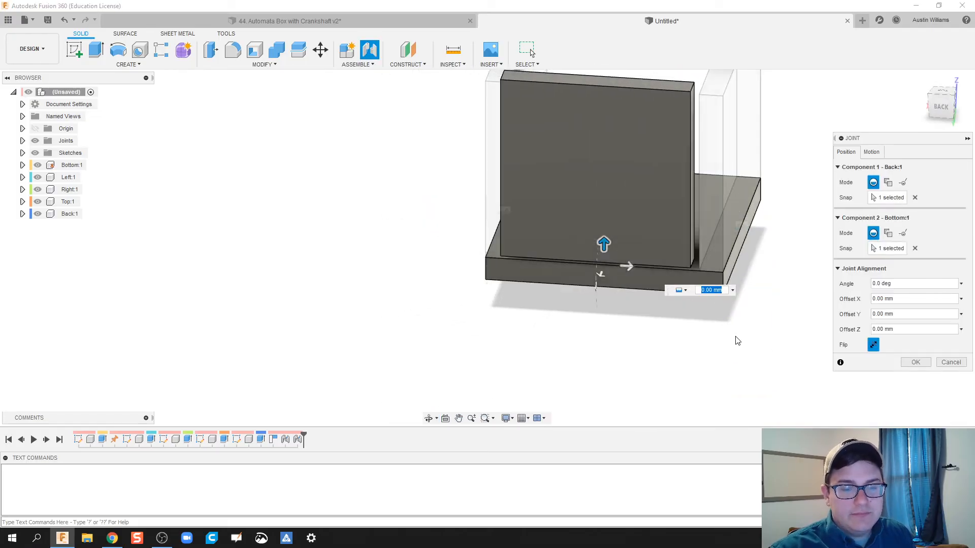
pyautogui.click(915, 362)
# Joint the top panel to the back panel, matching the midpoint of its lower rear edge to the back panel's upper outer edge midpoint
pyautogui.keyDown('shift'); pyautogui.moveTo(808, 294); pyautogui.dragTo(803, 333, button='middle'); pyautogui.keyUp('shift')
pyautogui.keyDown('shift'); pyautogui.moveTo(804, 333); pyautogui.dragTo(823, 244, button='middle'); pyautogui.keyUp('shift')
pyautogui.moveTo(823, 244); pyautogui.dragTo(811, 359, button='middle')
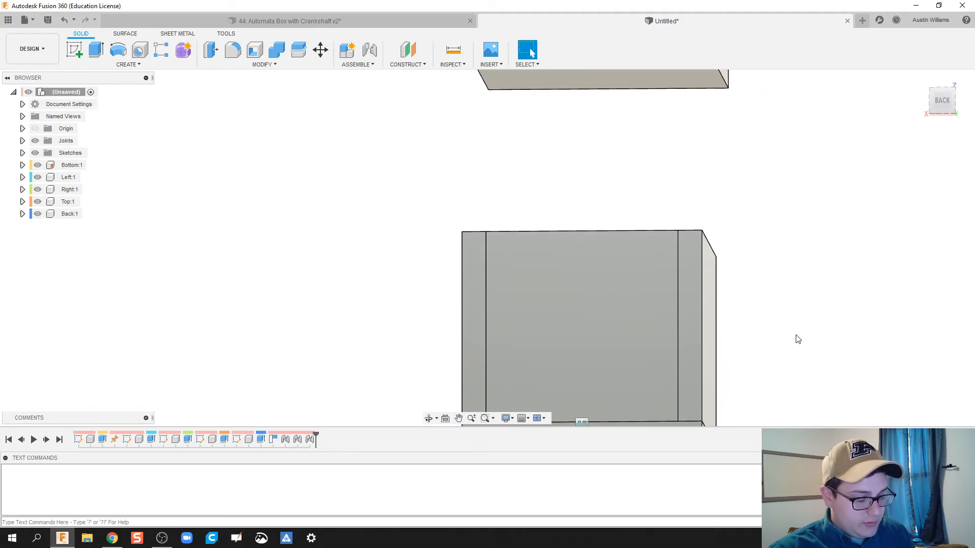
pyautogui.press('j')
pyautogui.keyDown('shift'); pyautogui.moveTo(764, 206); pyautogui.dragTo(604, 187, button='middle'); pyautogui.keyUp('shift')
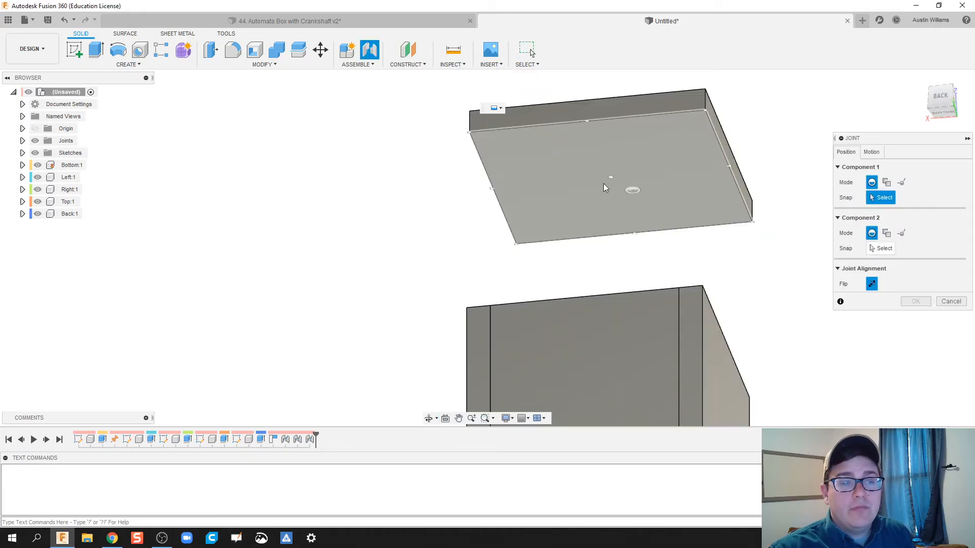
pyautogui.click(586, 120)
pyautogui.keyDown('shift'); pyautogui.moveTo(555, 254); pyautogui.dragTo(538, 269, button='middle'); pyautogui.keyUp('shift')
pyautogui.click(538, 270)
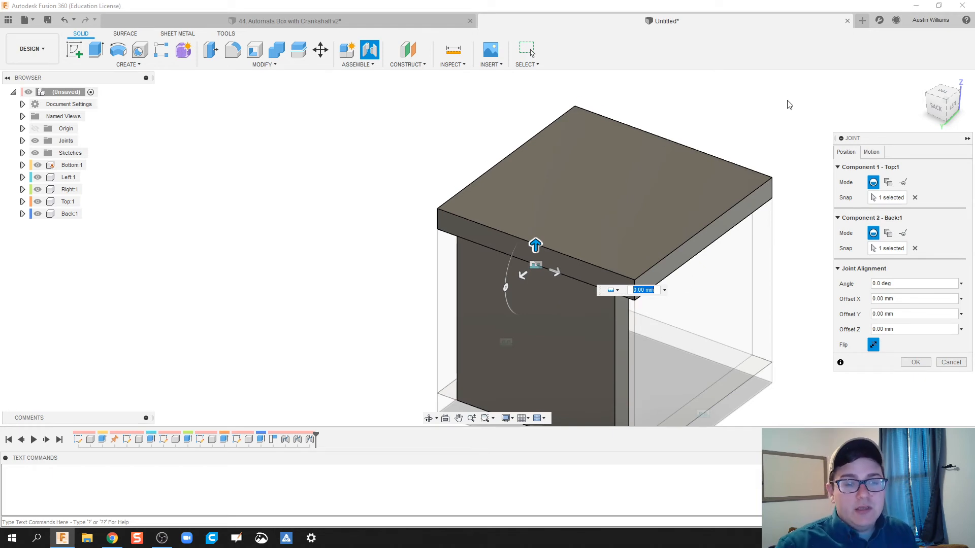
pyautogui.keyDown('shift'); pyautogui.moveTo(788, 104); pyautogui.dragTo(670, 130, button='middle'); pyautogui.keyUp('shift')
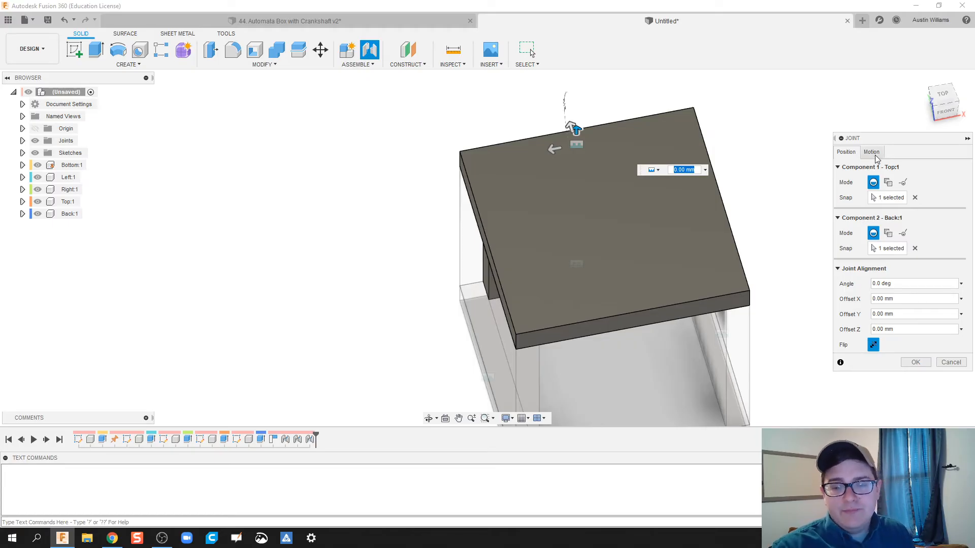
pyautogui.click(913, 363)
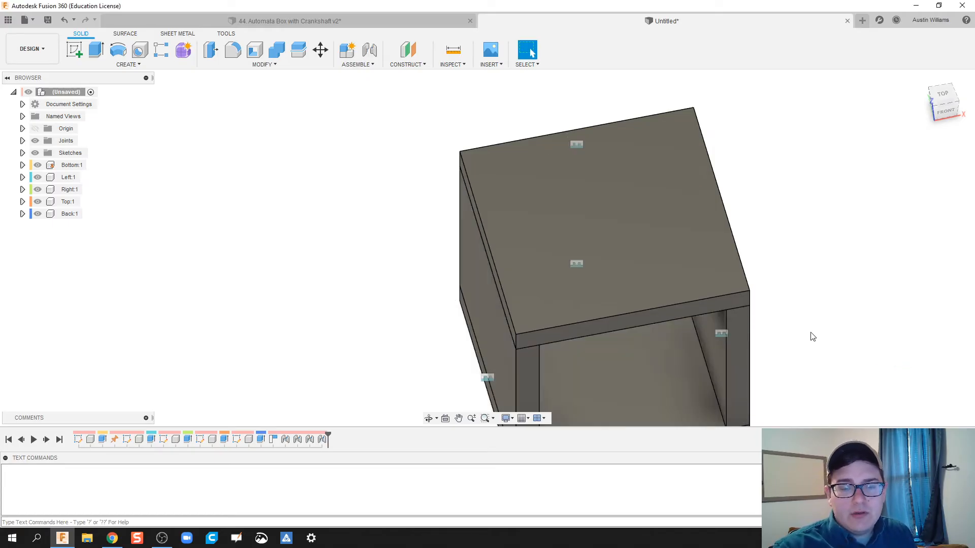
# Start a sketch on the right panel's outer face and draw two crossing diagonal lines between its opposite corners
pyautogui.keyDown('shift'); pyautogui.moveTo(805, 358); pyautogui.dragTo(772, 328, button='middle'); pyautogui.keyUp('shift')
pyautogui.moveTo(780, 319); pyautogui.dragTo(763, 345, button='middle')
pyautogui.scroll(-2, 768, 338)
pyautogui.moveTo(747, 297); pyautogui.dragTo(715, 263, button='middle')
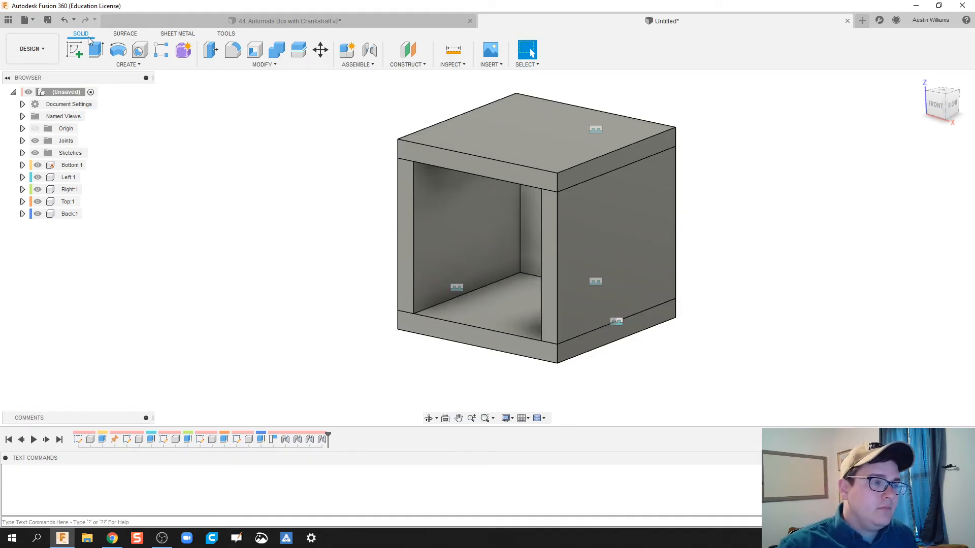
pyautogui.click(75, 49)
pyautogui.click(610, 259)
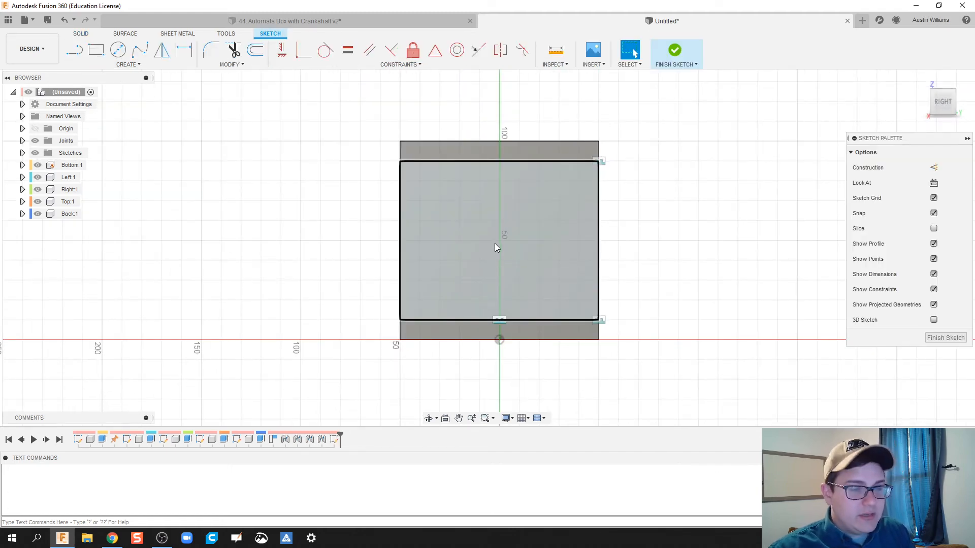
pyautogui.press('l')
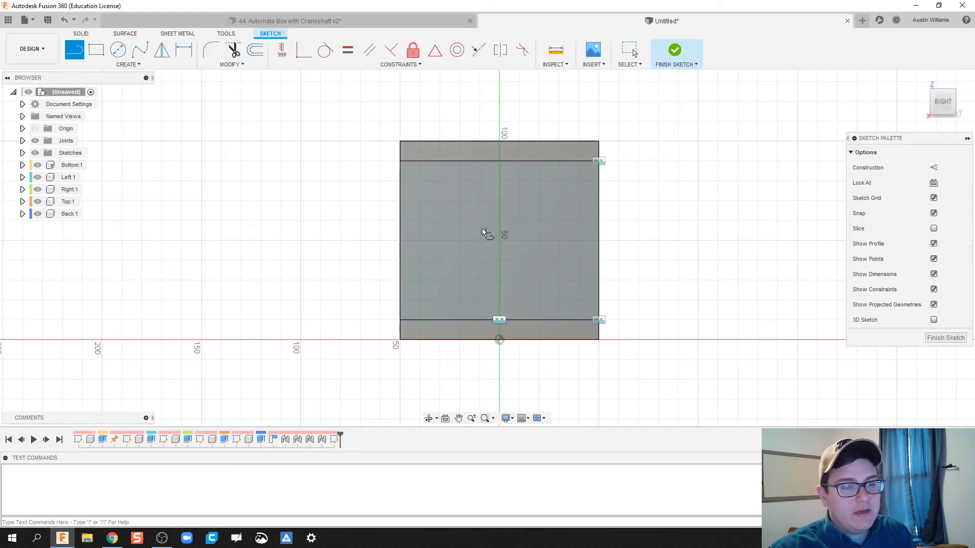
pyautogui.click(400, 161)
pyautogui.click(599, 319)
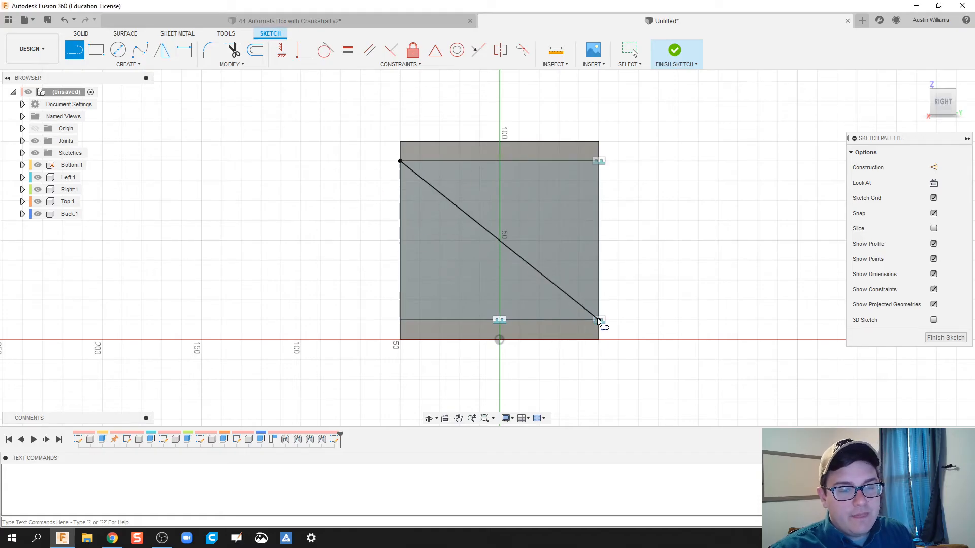
pyautogui.click(599, 162)
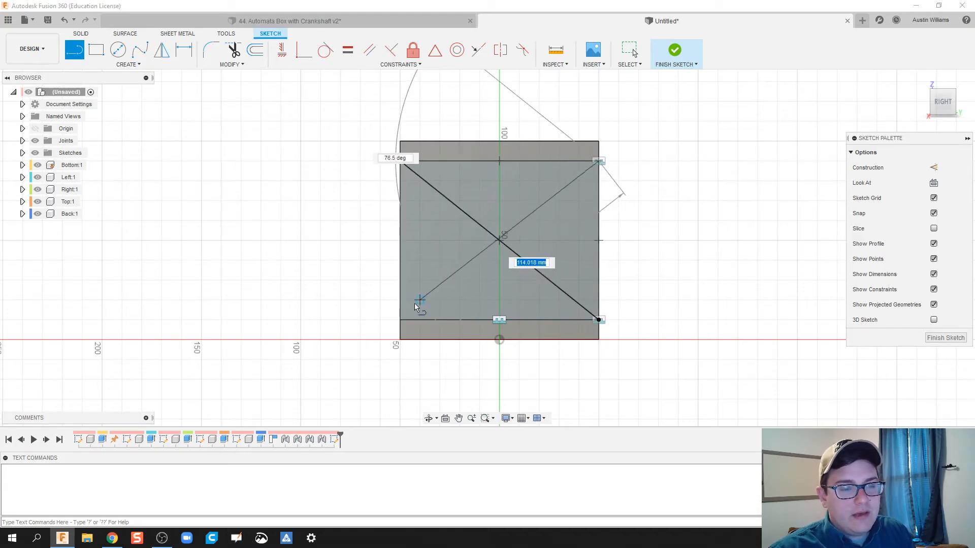
pyautogui.click(400, 320)
# Draw a circle with a diameter of 4 mm centred on the intersection of the two diagonals
pyautogui.press('c')
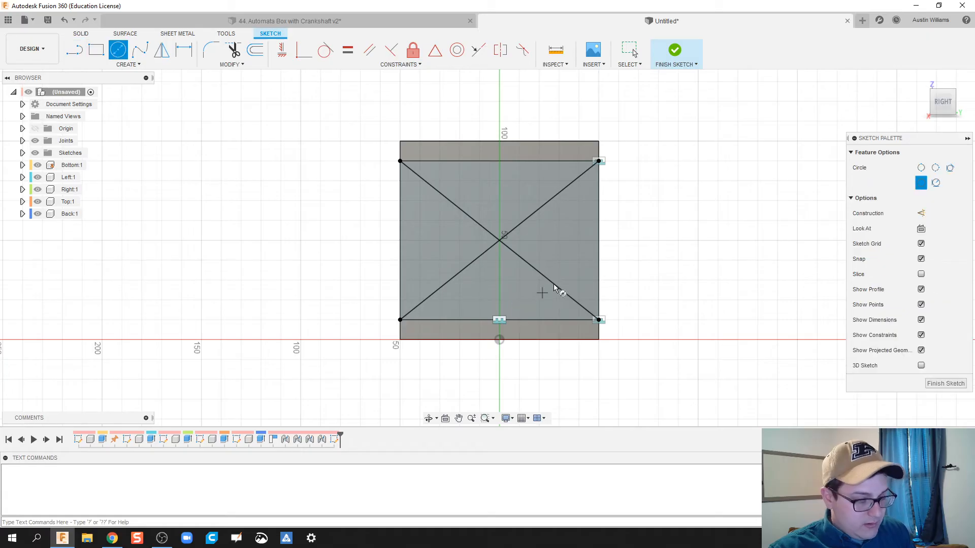
pyautogui.click(499, 242)
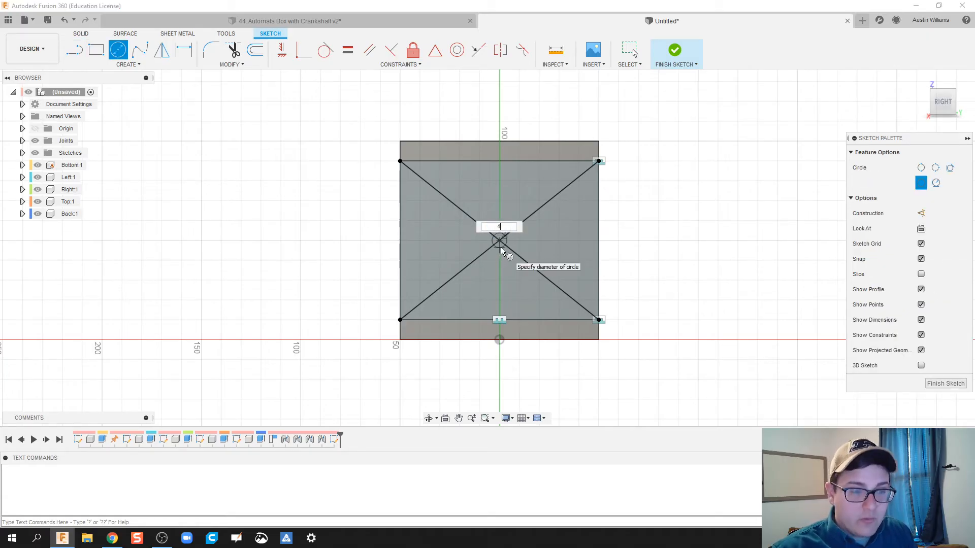
pyautogui.write('4')
pyautogui.press('Return')
pyautogui.press('Escape')
# Trim away the diagonal lines, leaving only the circle, and finish the sketch
pyautogui.scroll(3, 500, 247)
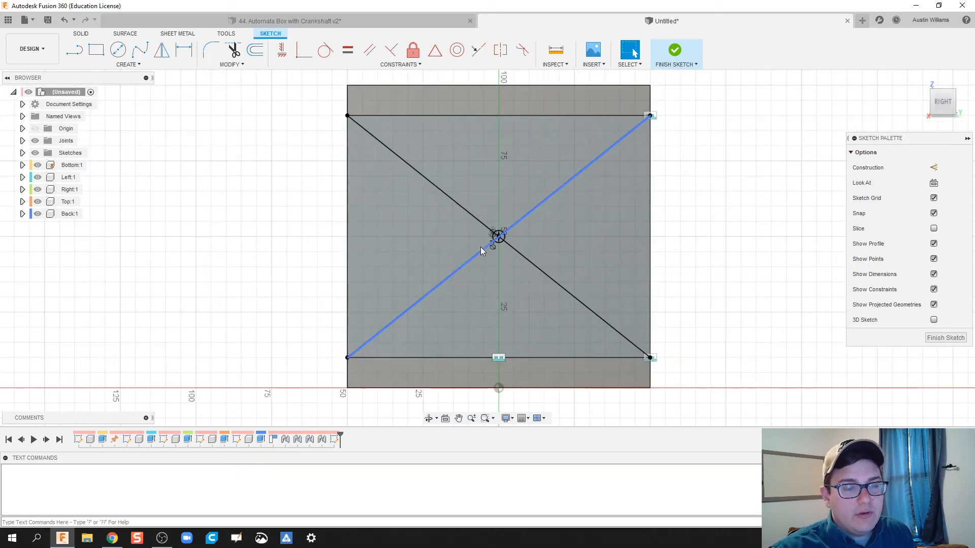
pyautogui.press('t')
pyautogui.moveTo(464, 197)
pyautogui.mouseDown()
pyautogui.moveTo(450, 252)
pyautogui.moveTo(562, 232)
pyautogui.mouseUp()
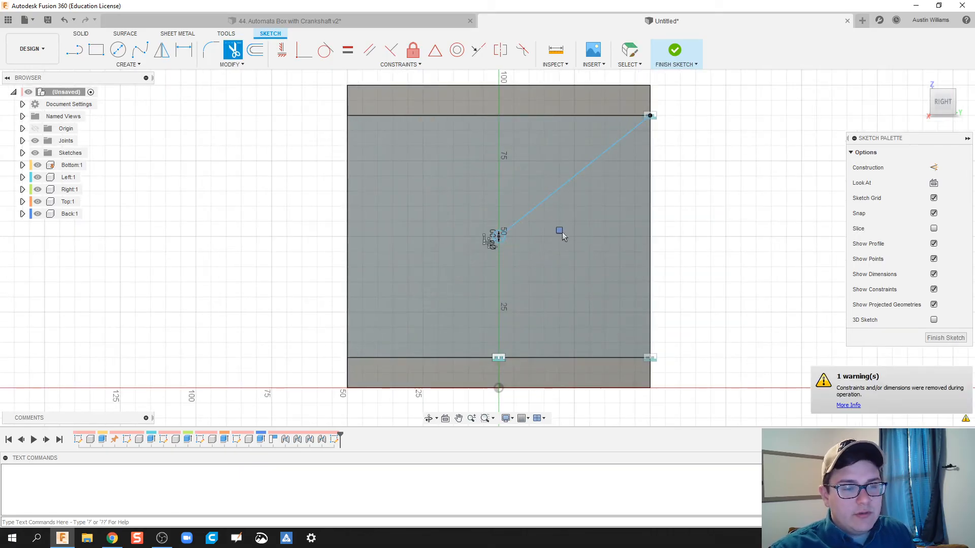
pyautogui.scroll(5, 498, 237)
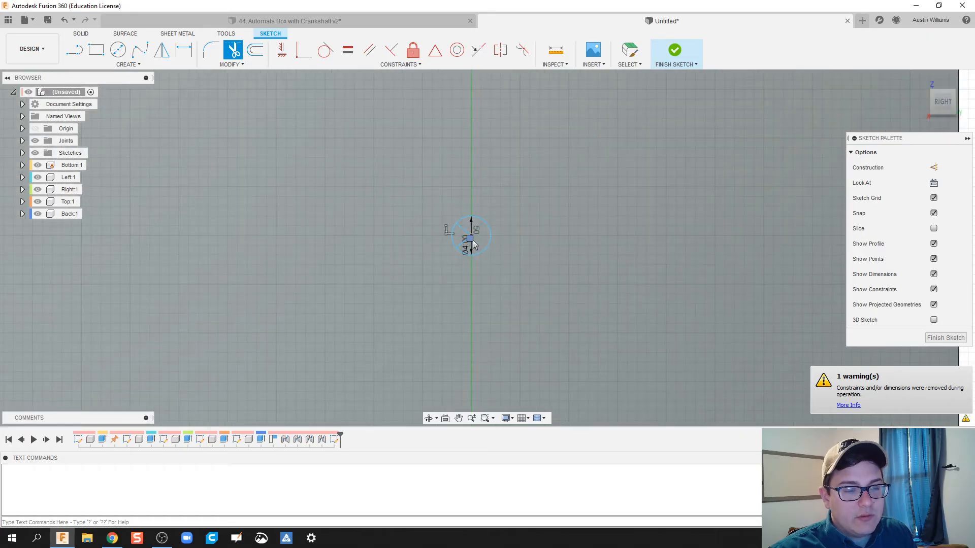
pyautogui.click(675, 50)
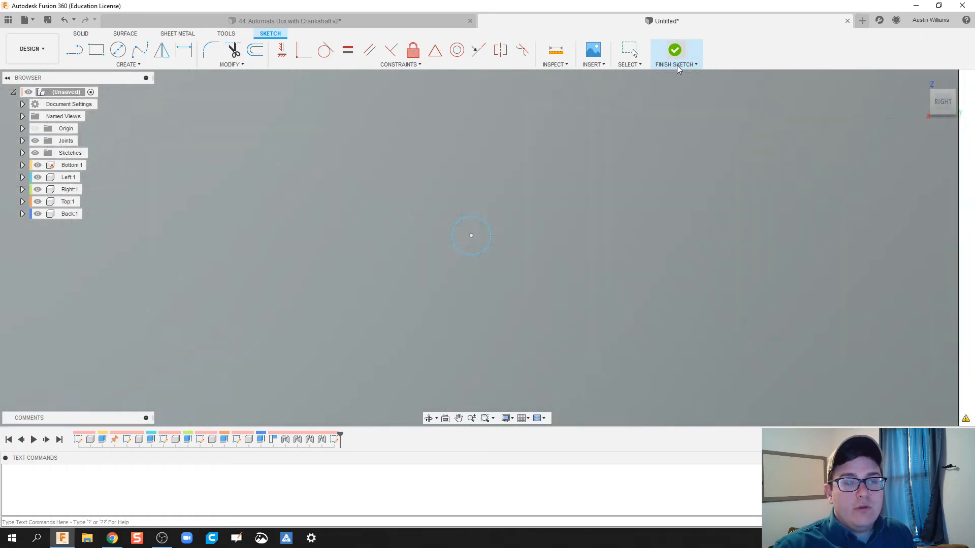
# Extrude the circle on the right panel -115 mm as a cut, making holes through the right and left panels
pyautogui.scroll(-5, 413, 313)
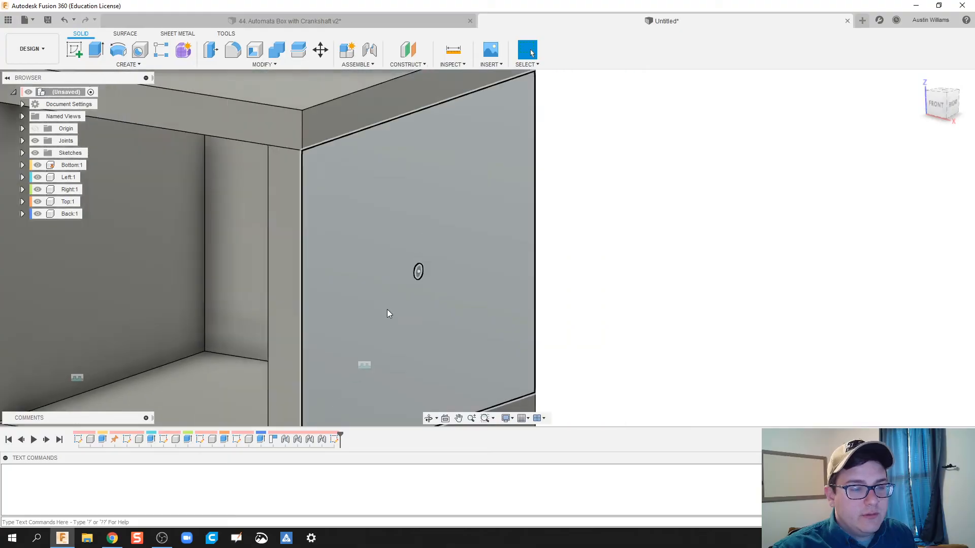
pyautogui.moveTo(396, 319); pyautogui.dragTo(476, 295, button='middle')
pyautogui.press('e')
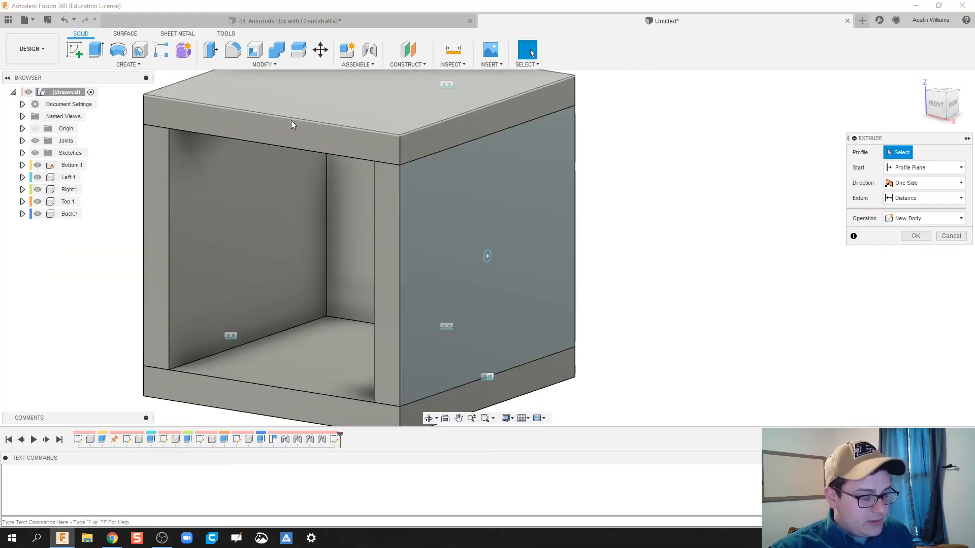
pyautogui.click(486, 259)
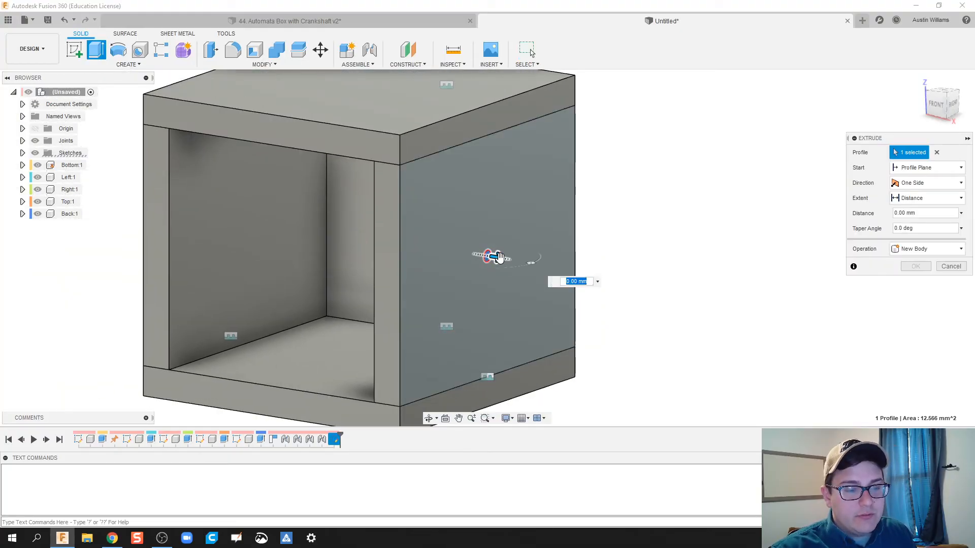
pyautogui.moveTo(499, 257); pyautogui.dragTo(185, 208)
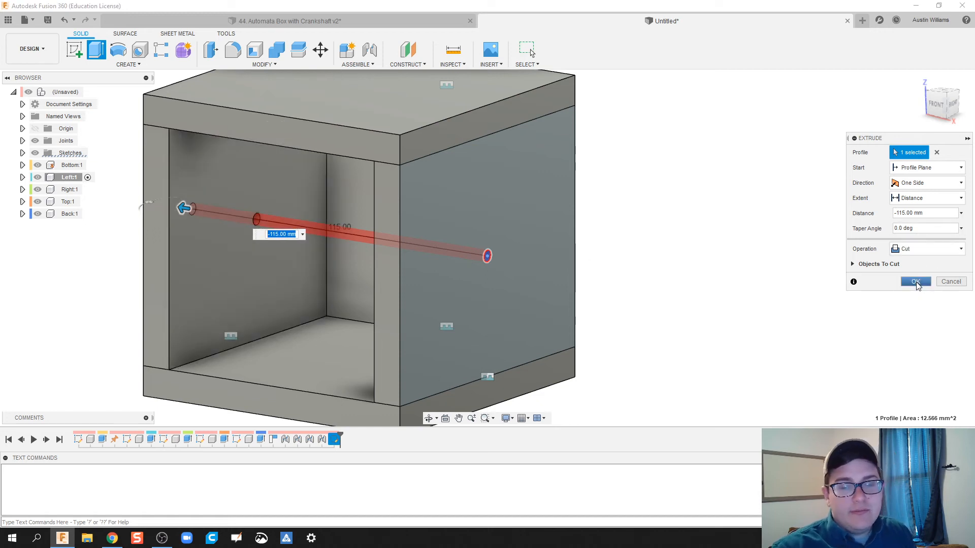
pyautogui.click(916, 281)
# Sketch a 4 mm diameter circle on the origin plane parallel to the side panels, about 150 mm in front of the origin, and finish the sketch
pyautogui.keyDown('shift'); pyautogui.moveTo(714, 279); pyautogui.dragTo(690, 286, button='middle'); pyautogui.keyUp('shift')
pyautogui.scroll(-3, 683, 277)
pyautogui.scroll(-2, 660, 248)
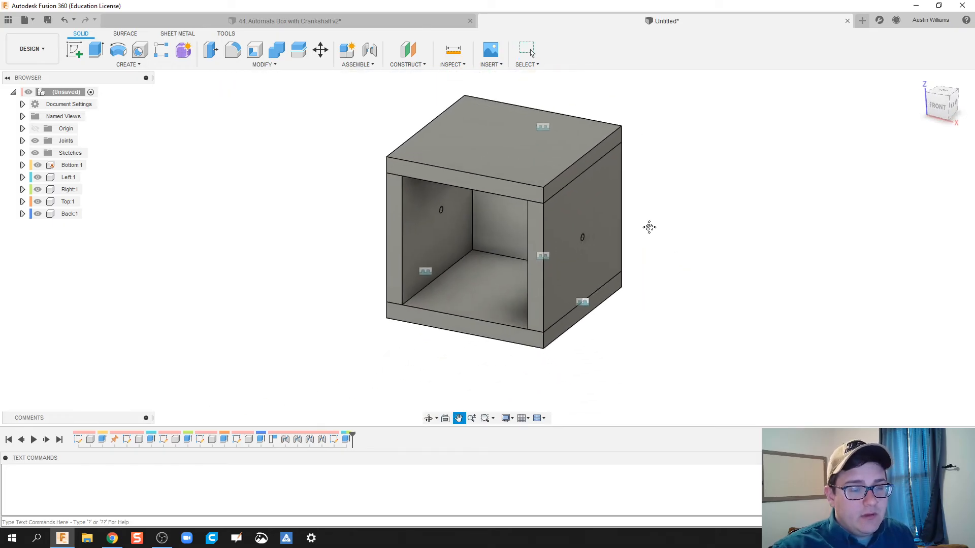
pyautogui.click(77, 49)
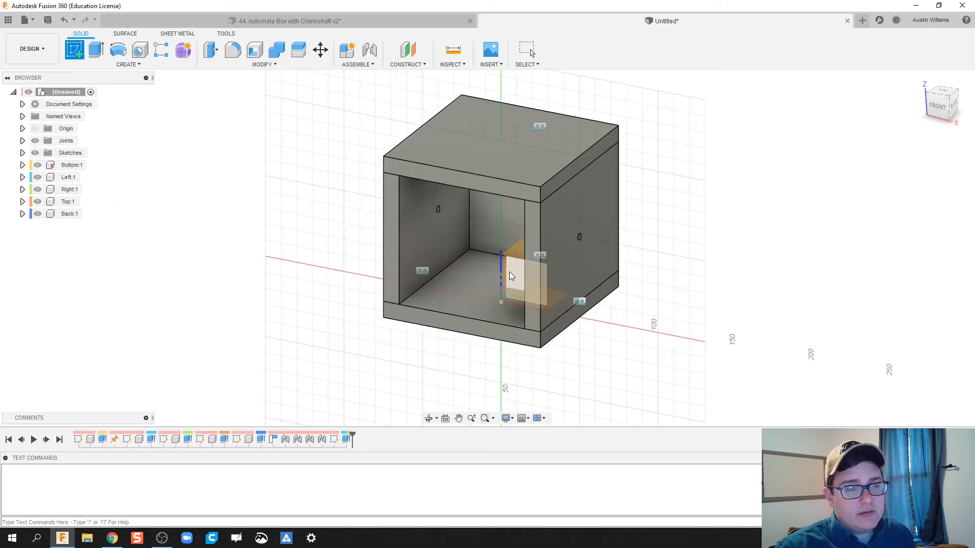
pyautogui.click(513, 255)
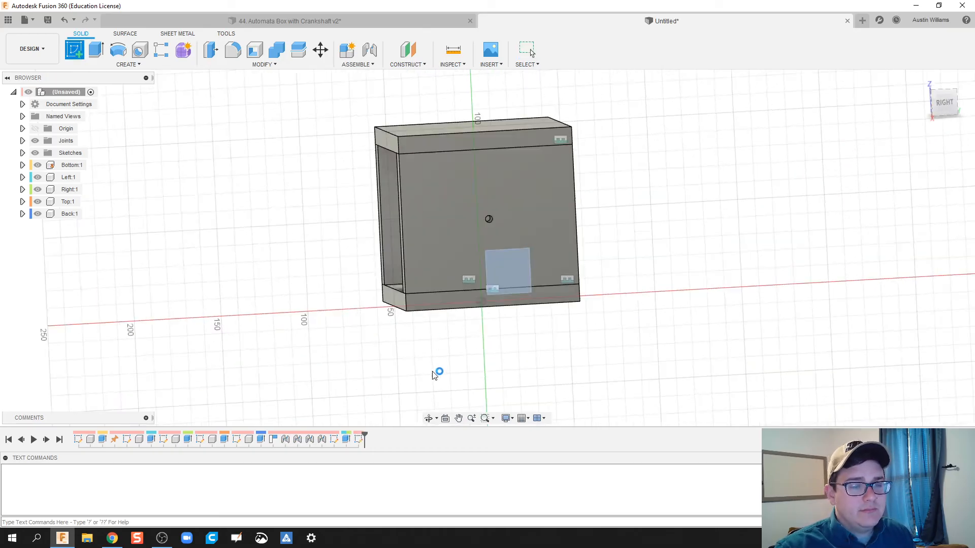
pyautogui.press('c')
pyautogui.click(199, 294)
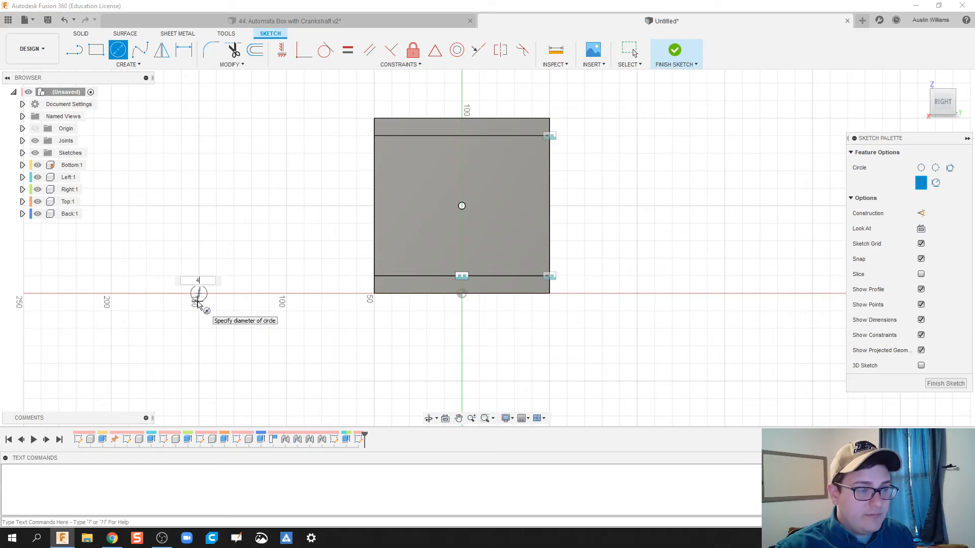
pyautogui.write('4')
pyautogui.press('Return')
pyautogui.press('Escape')
pyautogui.scroll(1, 173, 314)
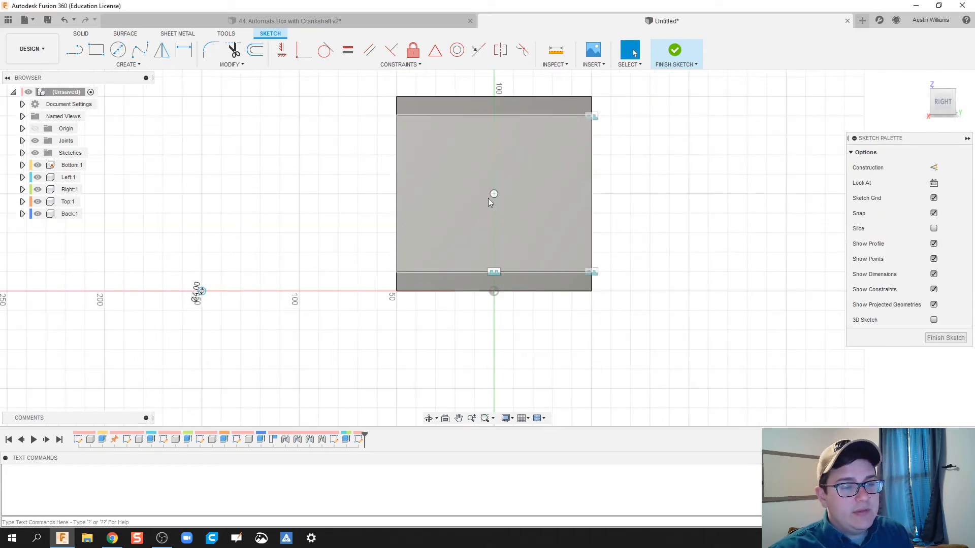
pyautogui.click(666, 56)
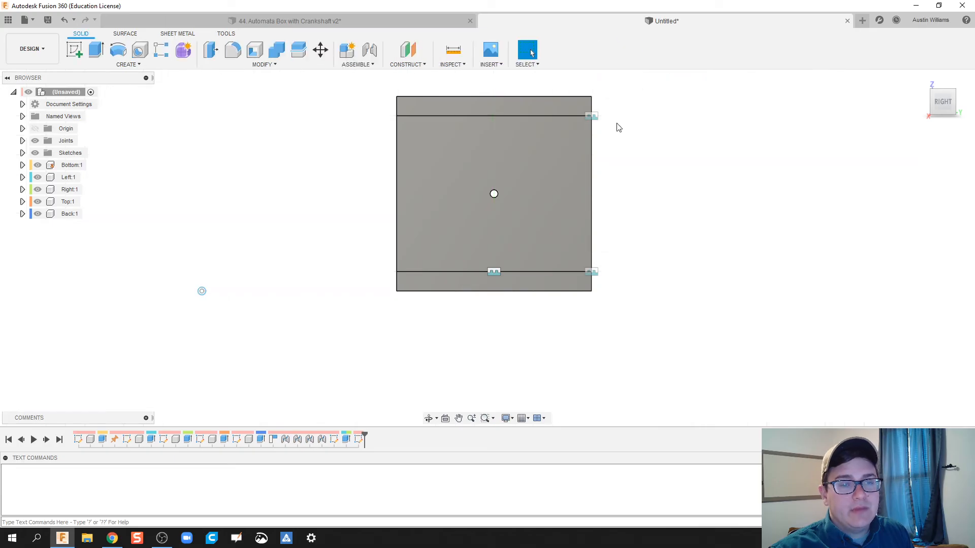
# Extrude the 4 mm circle symmetrically by 60 mm per side as a new component
pyautogui.click(96, 49)
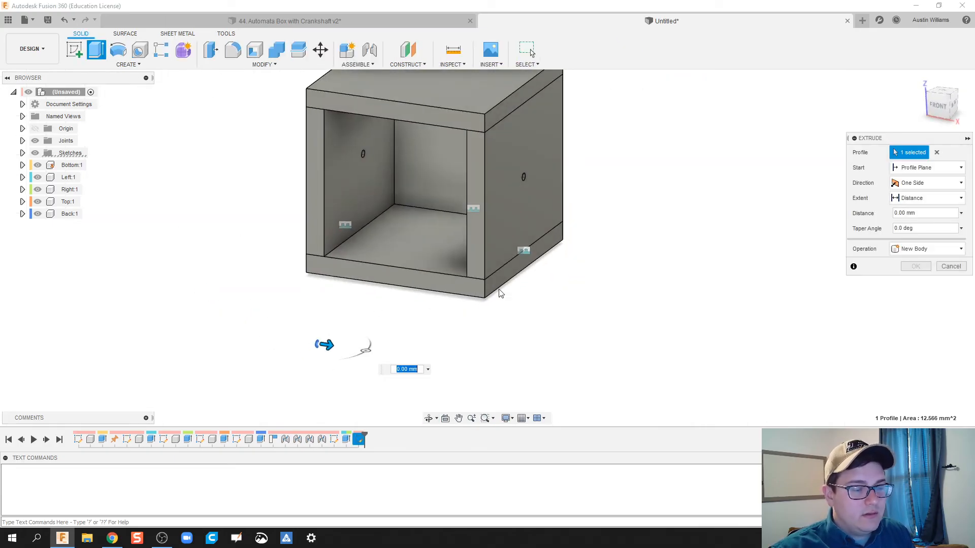
pyautogui.click(940, 183)
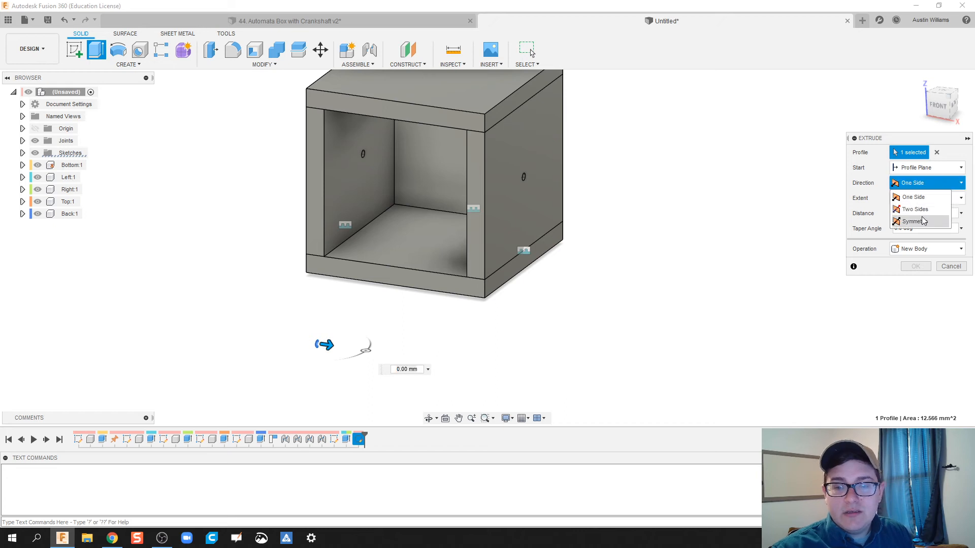
pyautogui.click(923, 221)
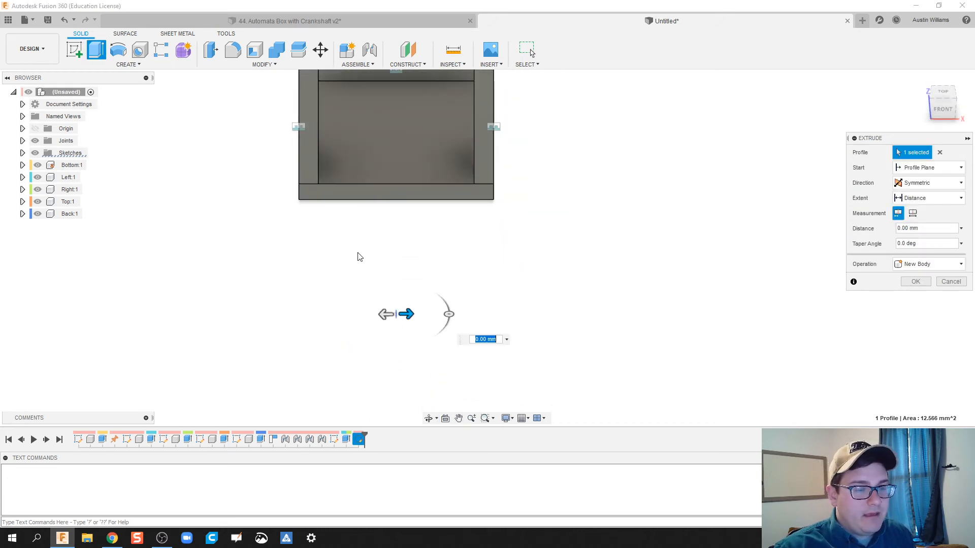
pyautogui.moveTo(415, 318); pyautogui.dragTo(523, 314)
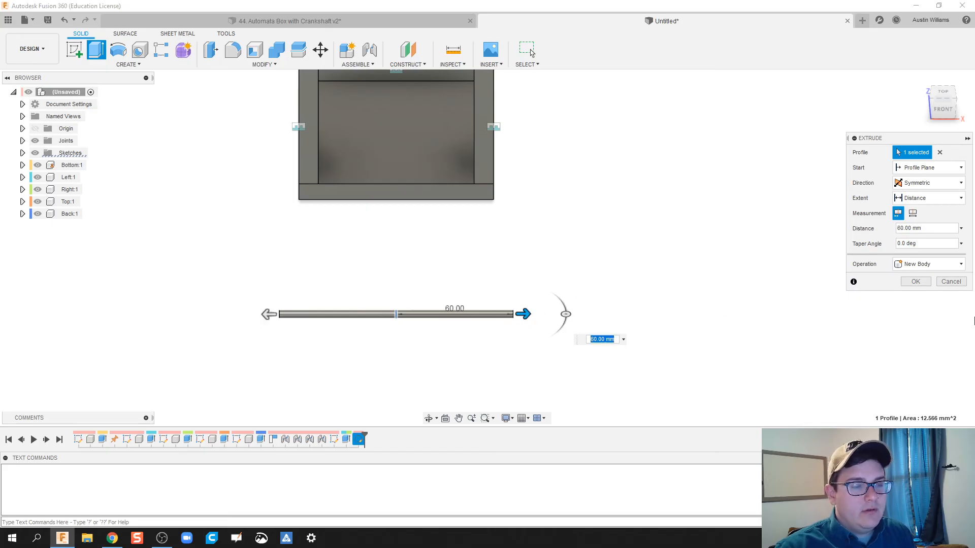
pyautogui.click(919, 264)
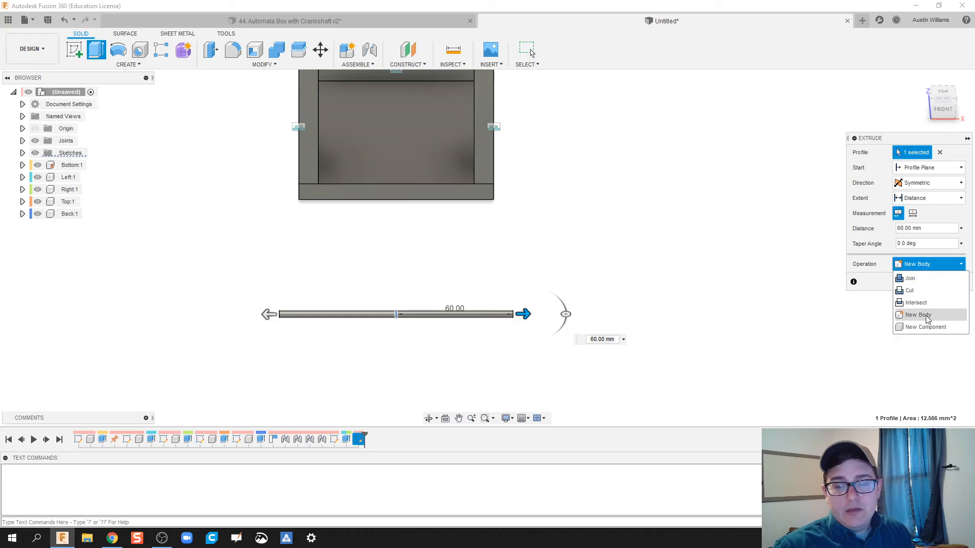
pyautogui.click(926, 328)
pyautogui.click(913, 281)
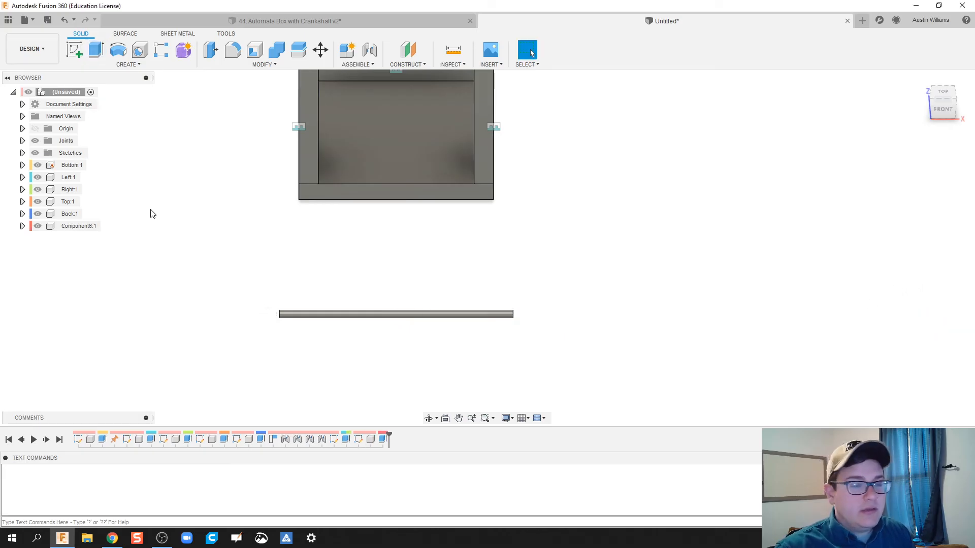
# Rename the new rod component Crankshaft
pyautogui.doubleClick(65, 227)
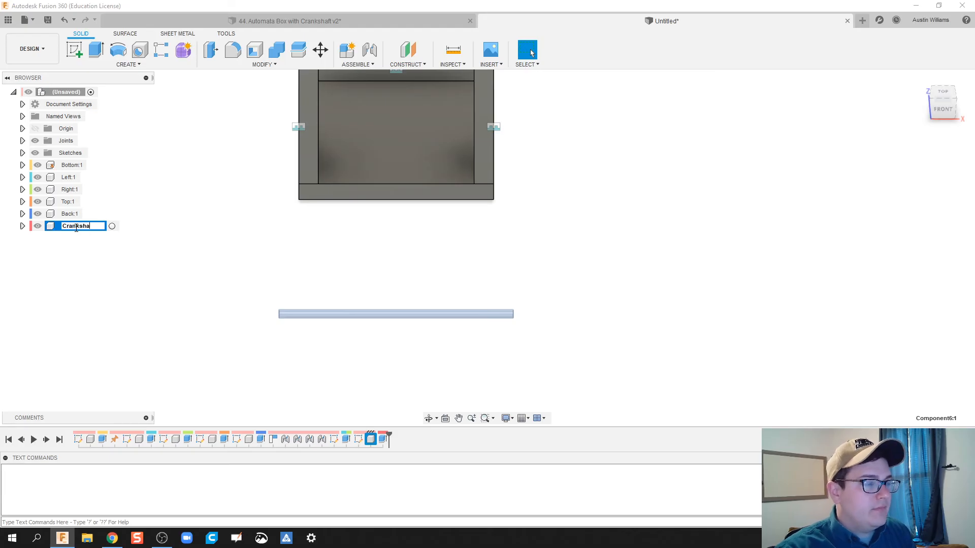
pyautogui.write('Crankshaft')
pyautogui.press('Return')
# Start a sketch on the crankshaft's end face on the right panel's side
pyautogui.keyDown('shift'); pyautogui.moveTo(327, 299); pyautogui.dragTo(382, 264, button='middle'); pyautogui.keyUp('shift')
pyautogui.click(74, 49)
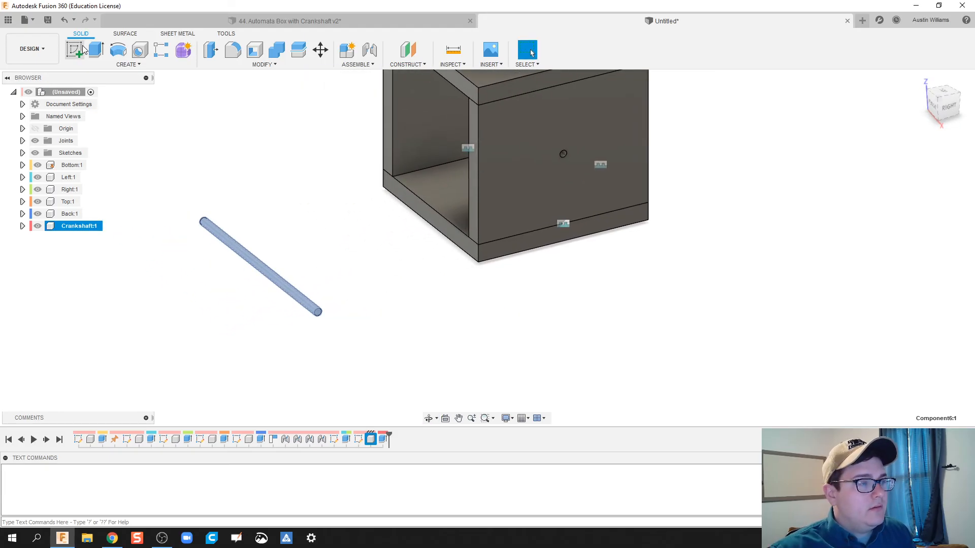
pyautogui.click(318, 312)
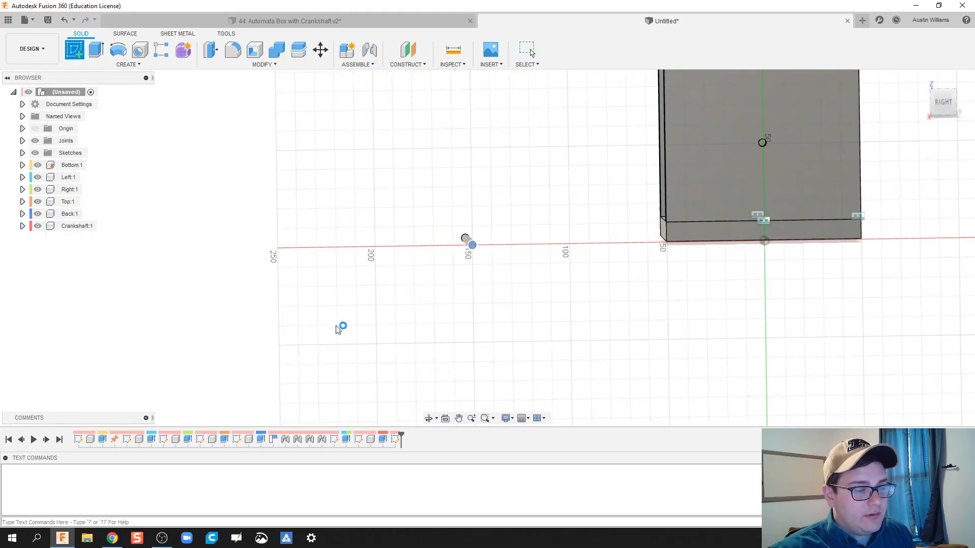
pyautogui.press('r')
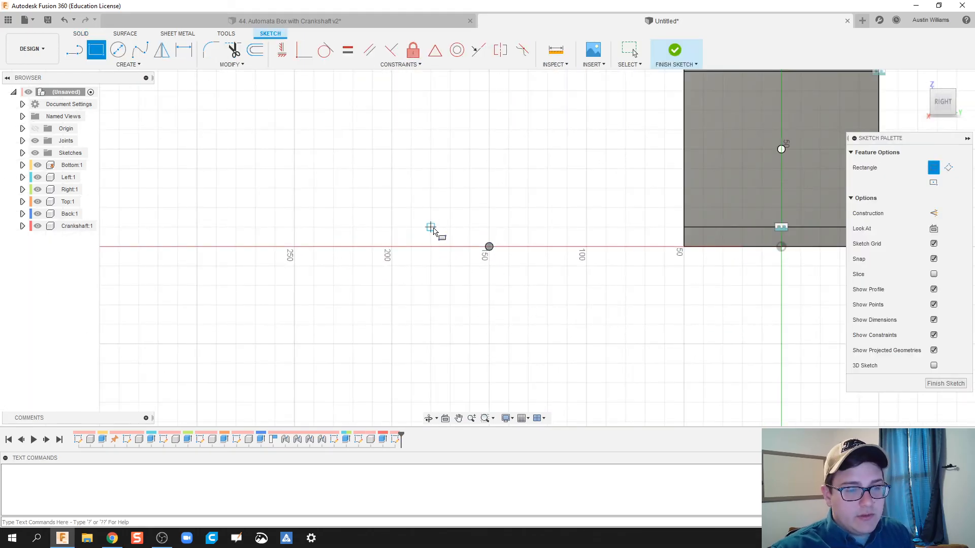
pyautogui.click(431, 227)
pyautogui.click(568, 266)
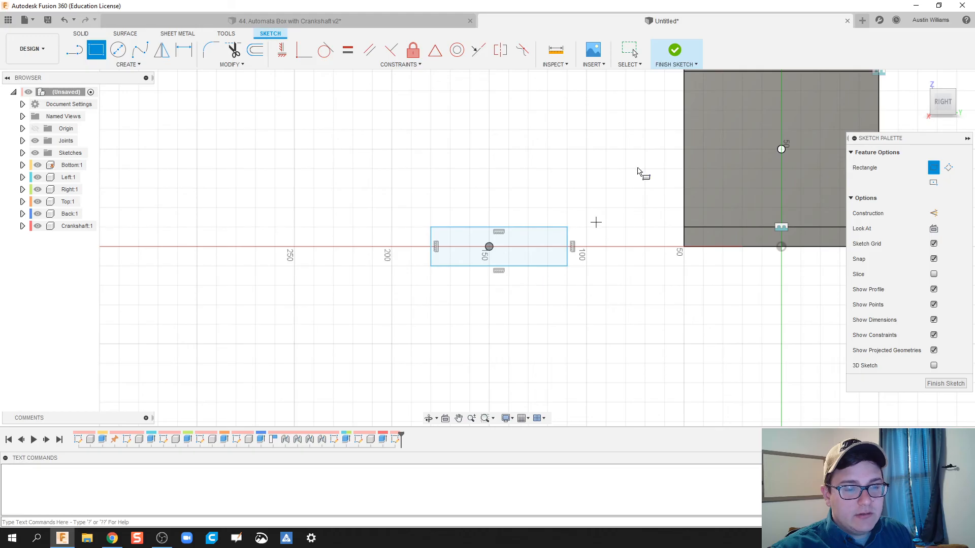
pyautogui.press('Escape')
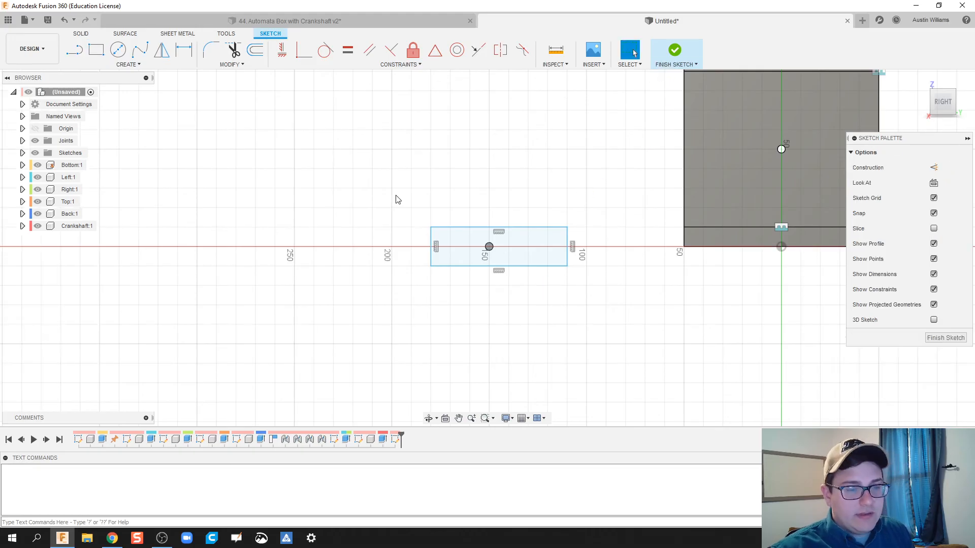
pyautogui.hotkey('ctrl', 'z')
# Draw a rectangle about 100 mm long and 20 mm high, centred around the crankshaft's end, and finish the sketch
pyautogui.click(94, 52)
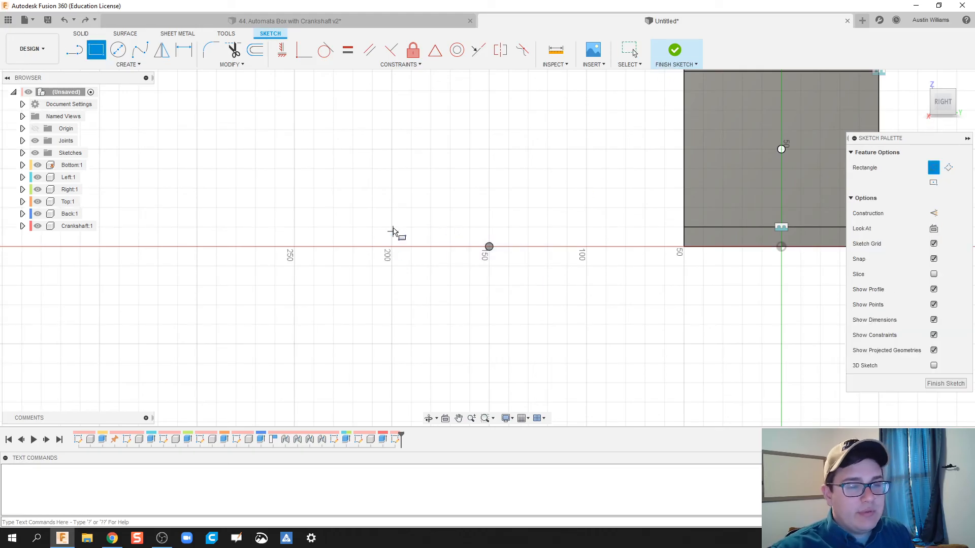
pyautogui.click(391, 228)
pyautogui.click(586, 266)
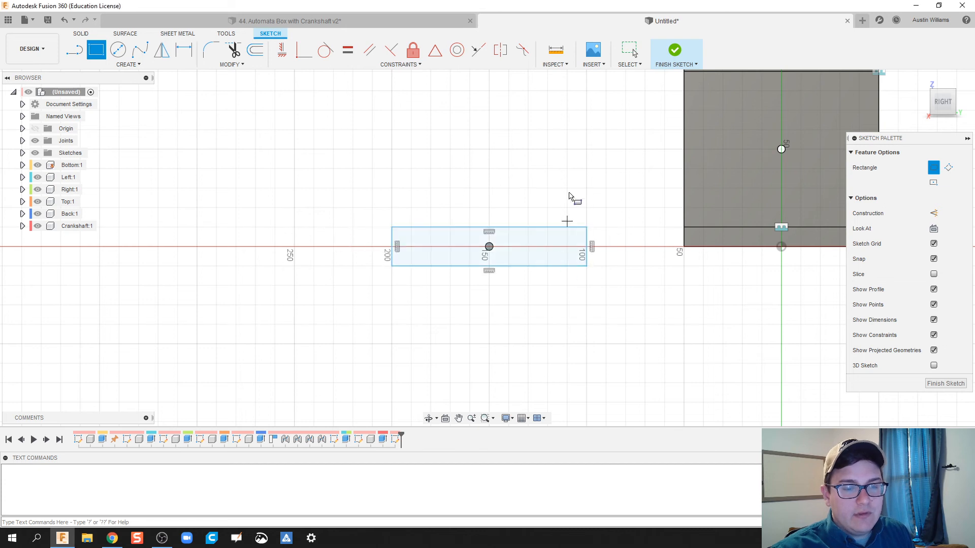
pyautogui.click(675, 50)
# Extrude the rectangle and the shaft circle inside it 10 mm outward, joining the bar to the crankshaft
pyautogui.press('e')
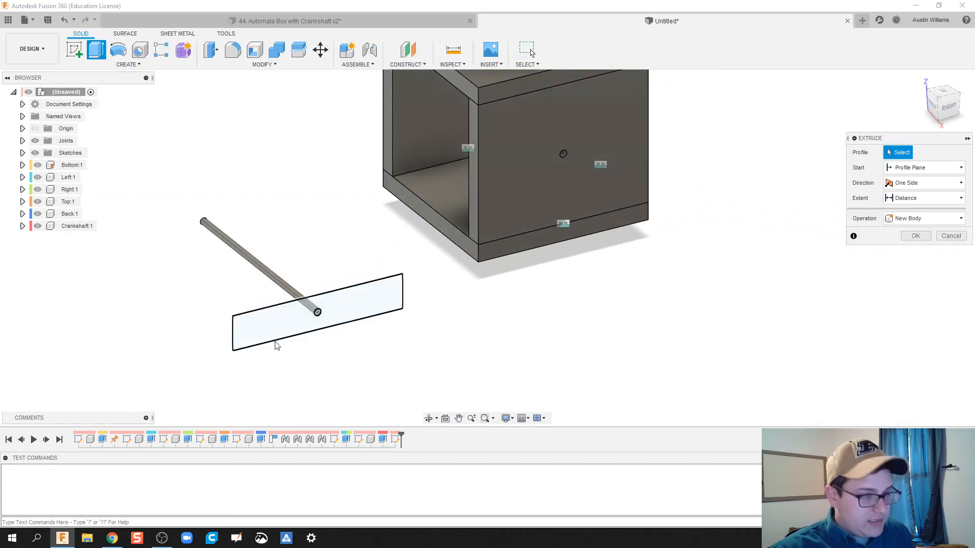
pyautogui.click(284, 319)
pyautogui.click(325, 316)
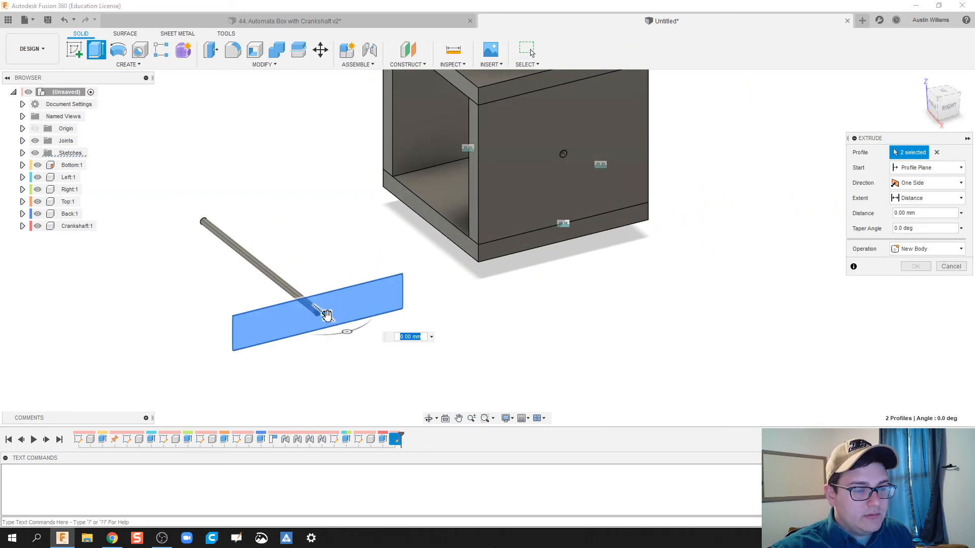
pyautogui.moveTo(344, 331); pyautogui.dragTo(336, 323)
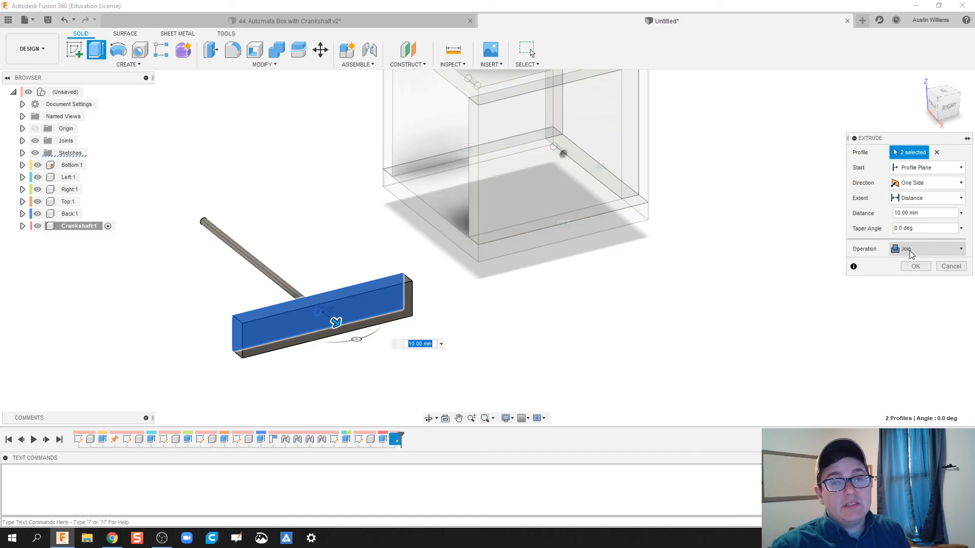
pyautogui.click(915, 266)
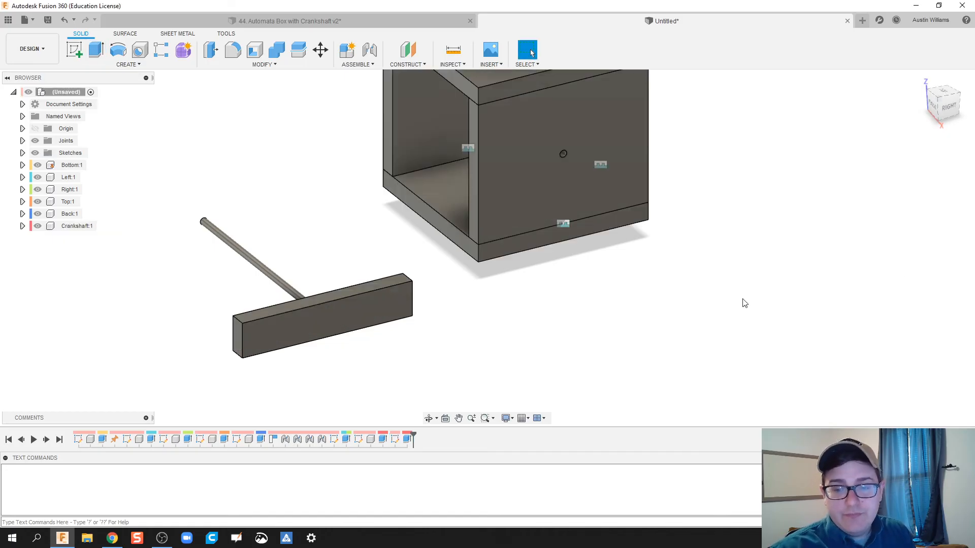
# Start a joint from the centre of the crankshaft's free end to the centre of the hole on the left panel's outer face
pyautogui.moveTo(432, 358); pyautogui.dragTo(479, 337, button='middle')
pyautogui.keyDown('shift'); pyautogui.moveTo(344, 346); pyautogui.dragTo(449, 333, button='middle'); pyautogui.keyUp('shift')
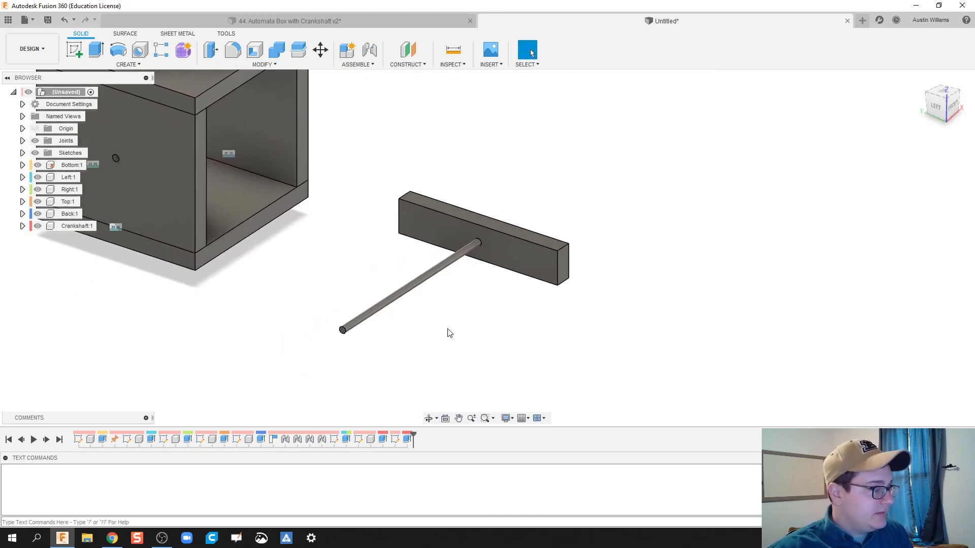
pyautogui.click(365, 53)
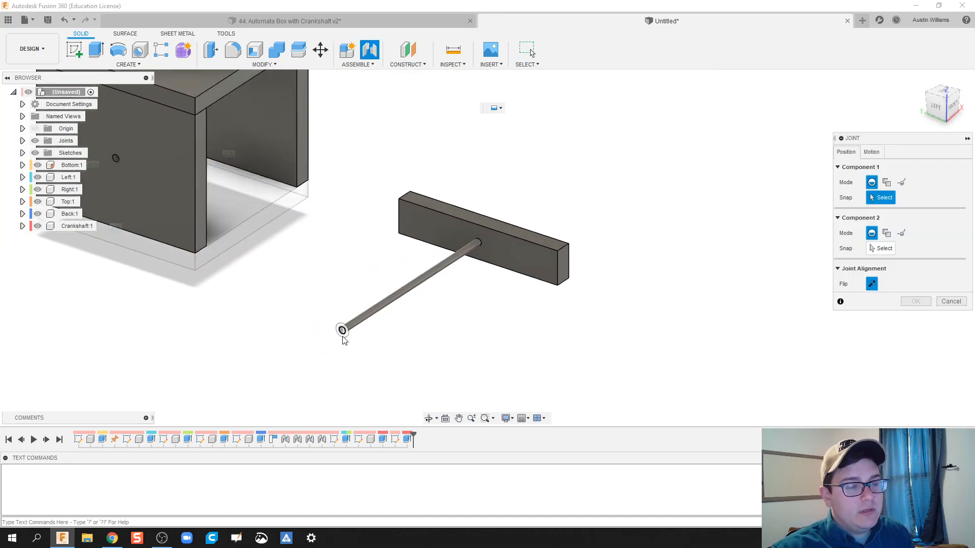
pyautogui.scroll(5, 342, 332)
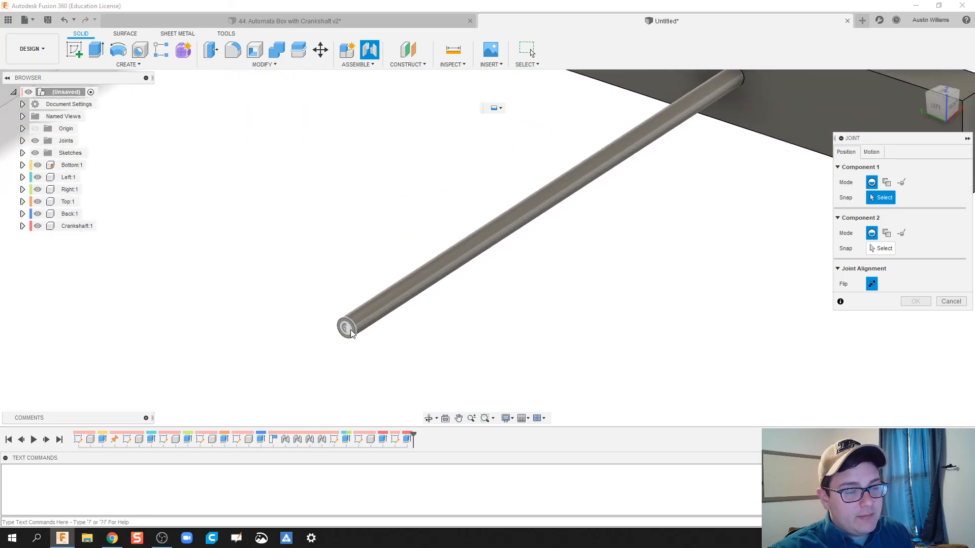
pyautogui.click(348, 330)
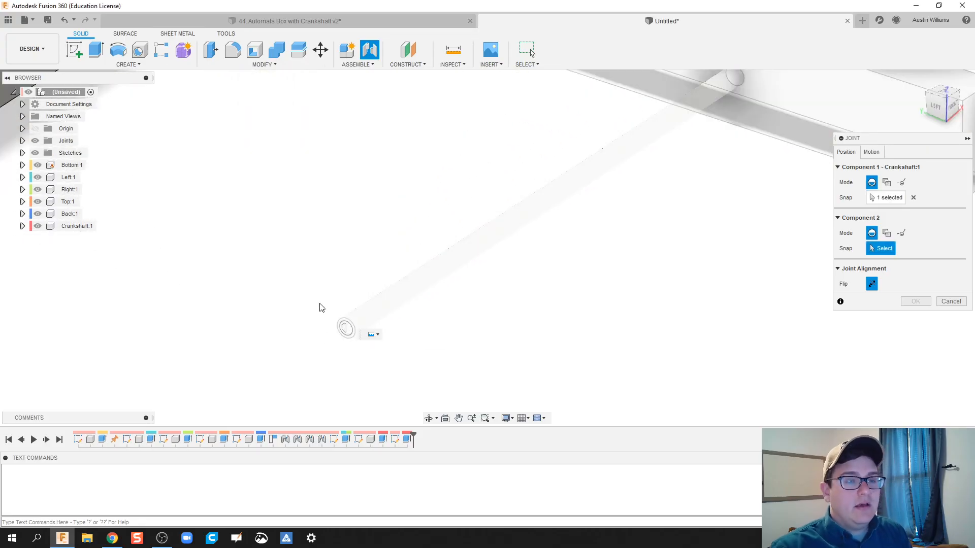
pyautogui.moveTo(400, 310); pyautogui.dragTo(470, 303, button='middle')
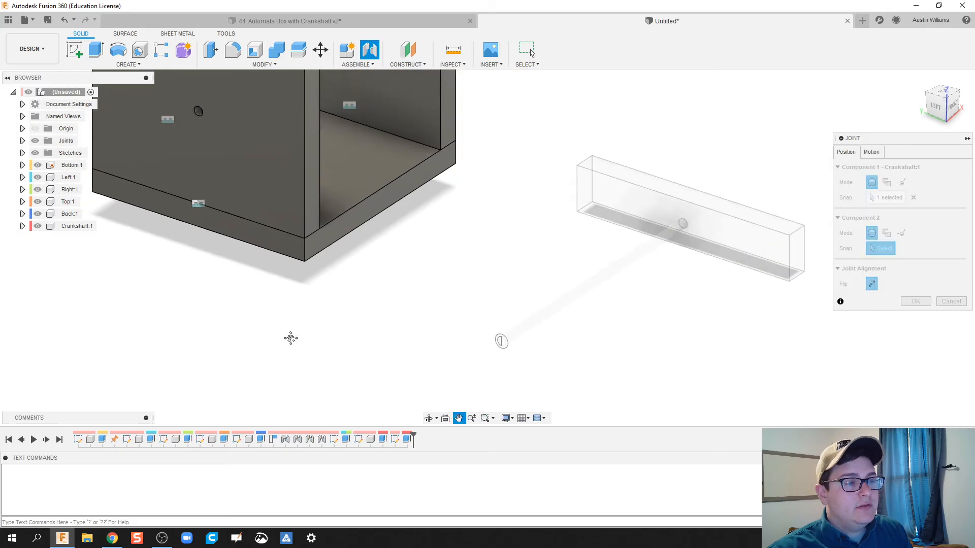
pyautogui.scroll(5, 310, 183)
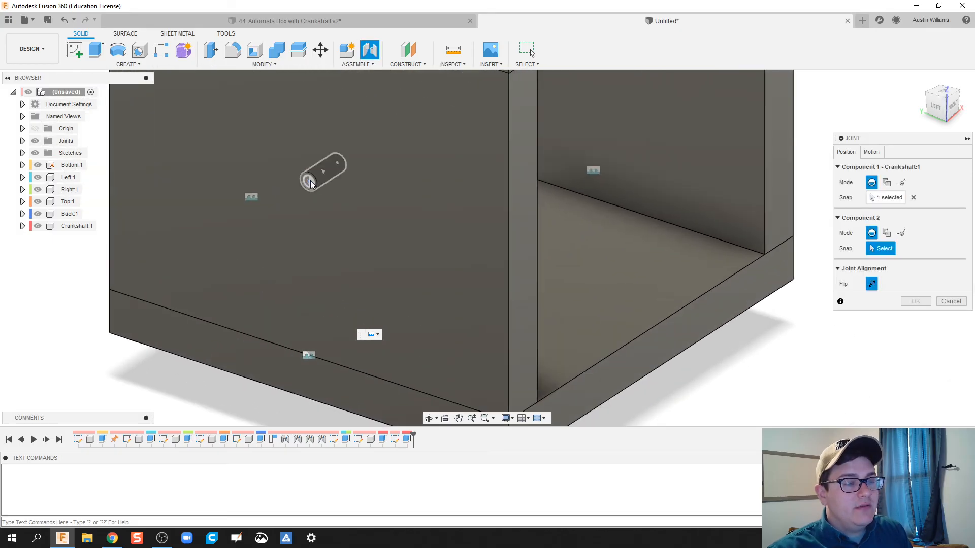
pyautogui.click(309, 182)
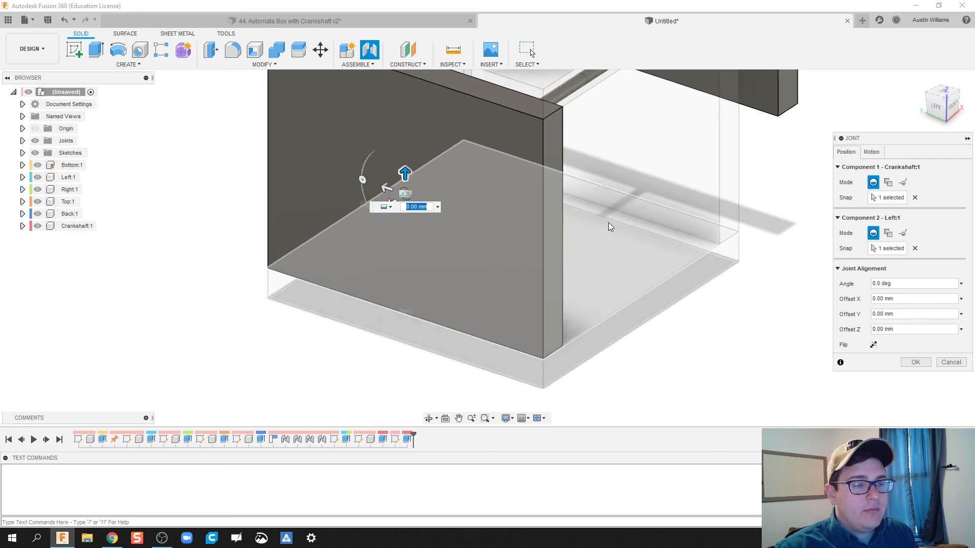
# Complete the crankshaft joint with revolute motion about the Z axis and rotate the crank handle to test it
pyautogui.keyDown('shift'); pyautogui.moveTo(642, 247); pyautogui.dragTo(574, 297, button='middle'); pyautogui.keyUp('shift')
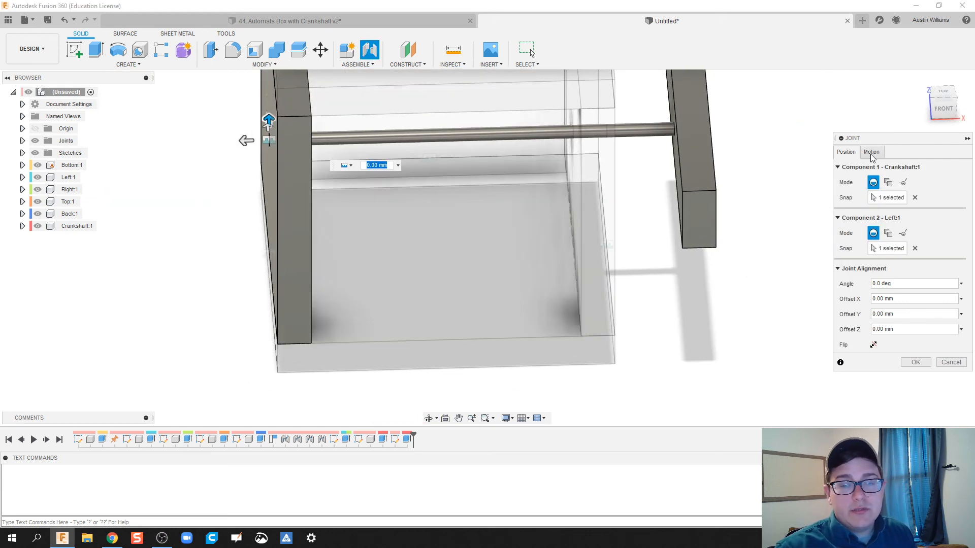
pyautogui.click(871, 154)
pyautogui.click(886, 168)
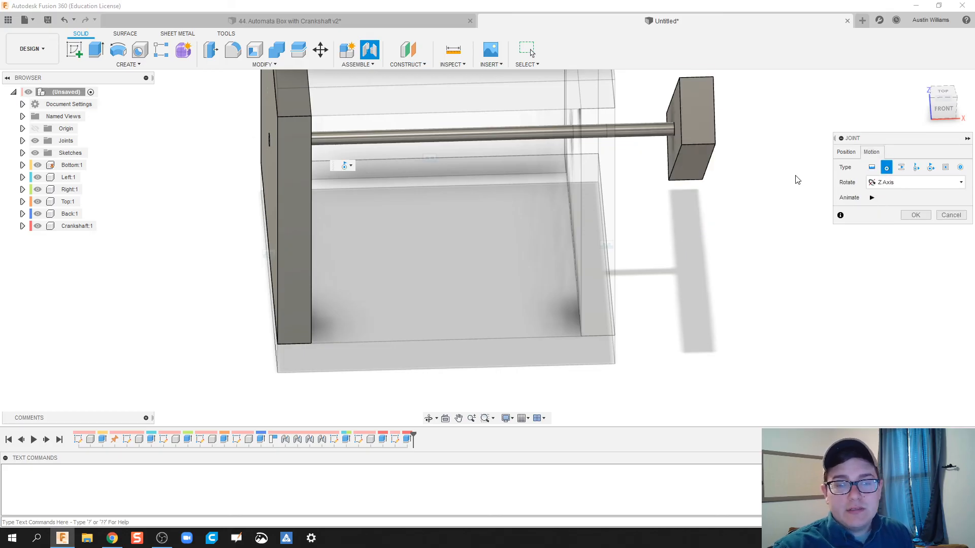
pyautogui.keyDown('shift'); pyautogui.moveTo(798, 254); pyautogui.dragTo(770, 253, button='middle'); pyautogui.keyUp('shift')
pyautogui.scroll(-5, 740, 337)
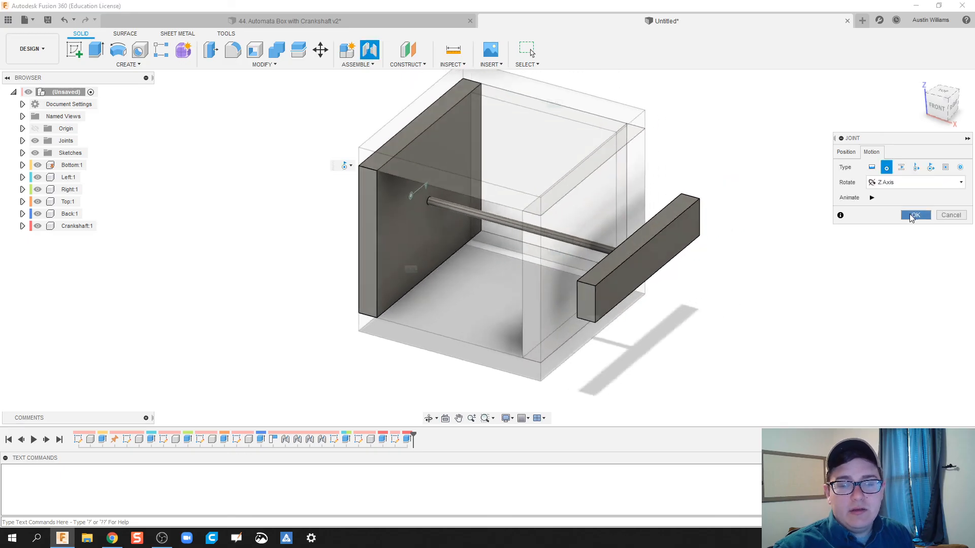
pyautogui.click(914, 216)
pyautogui.scroll(-2, 700, 318)
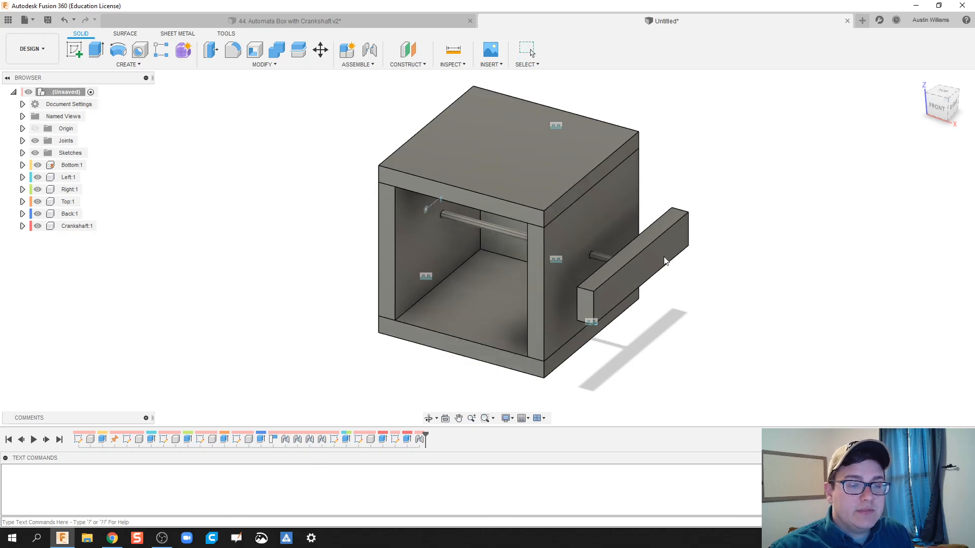
pyautogui.moveTo(604, 309); pyautogui.dragTo(661, 254)
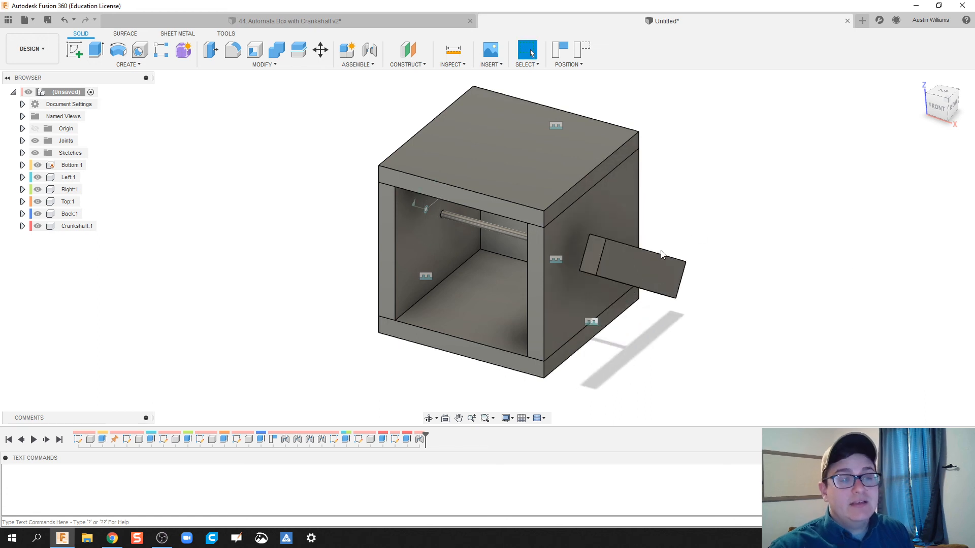